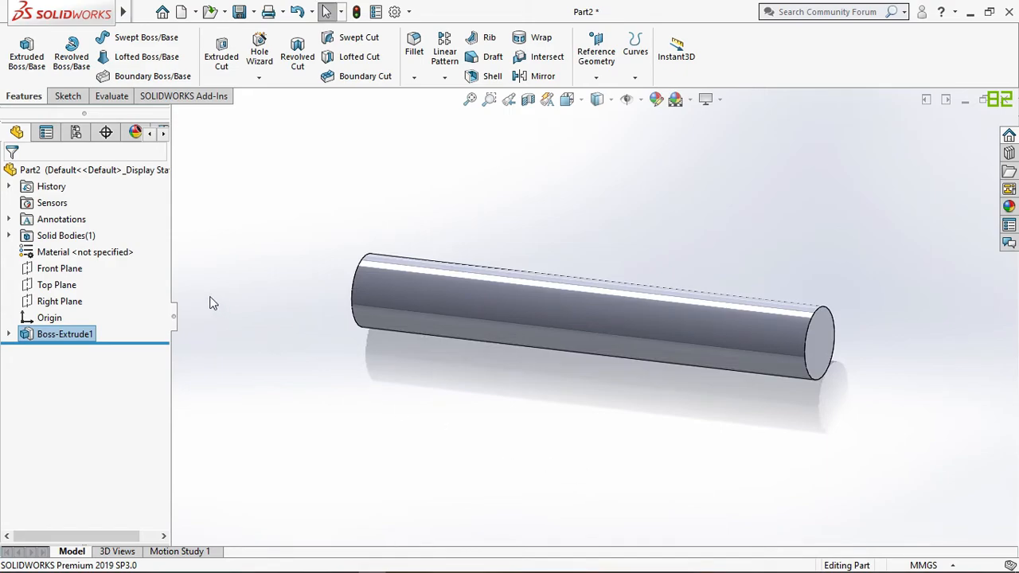
# Assign Alloy Steel from the Steel materials to the cylindrical shaft.
pyautogui.rightClick(107, 253)
pyautogui.click(136, 230)
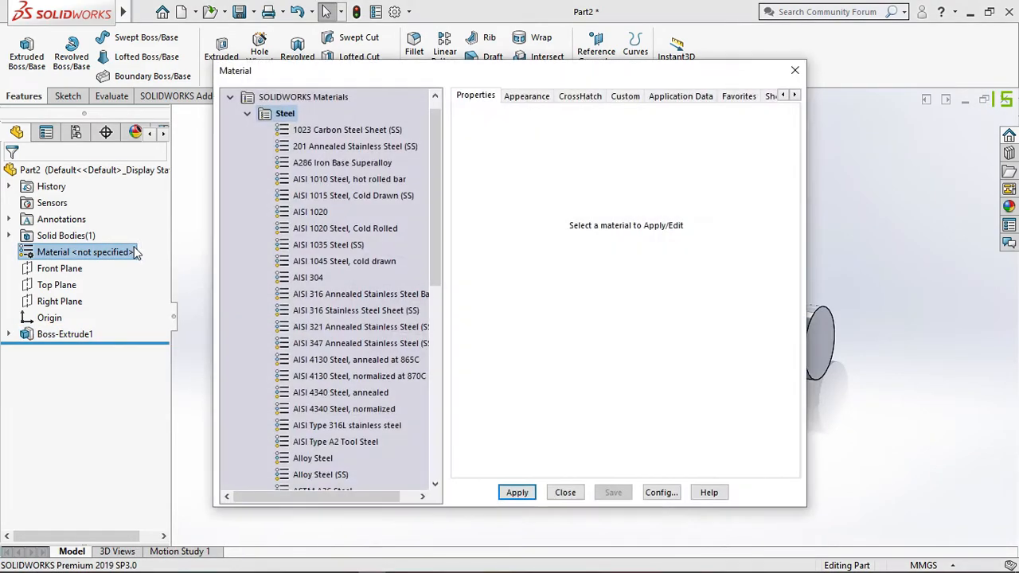
pyautogui.click(314, 459)
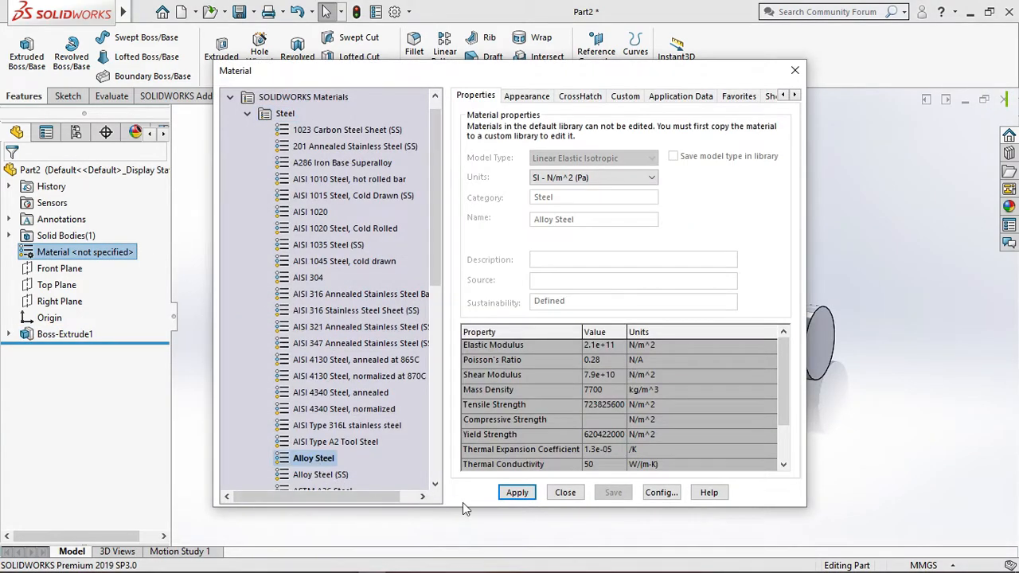
pyautogui.click(517, 493)
pyautogui.click(565, 493)
# Change the background scene to plain white.
pyautogui.moveTo(583, 470); pyautogui.dragTo(674, 443, button='middle')
pyautogui.click(689, 98)
pyautogui.click(720, 136)
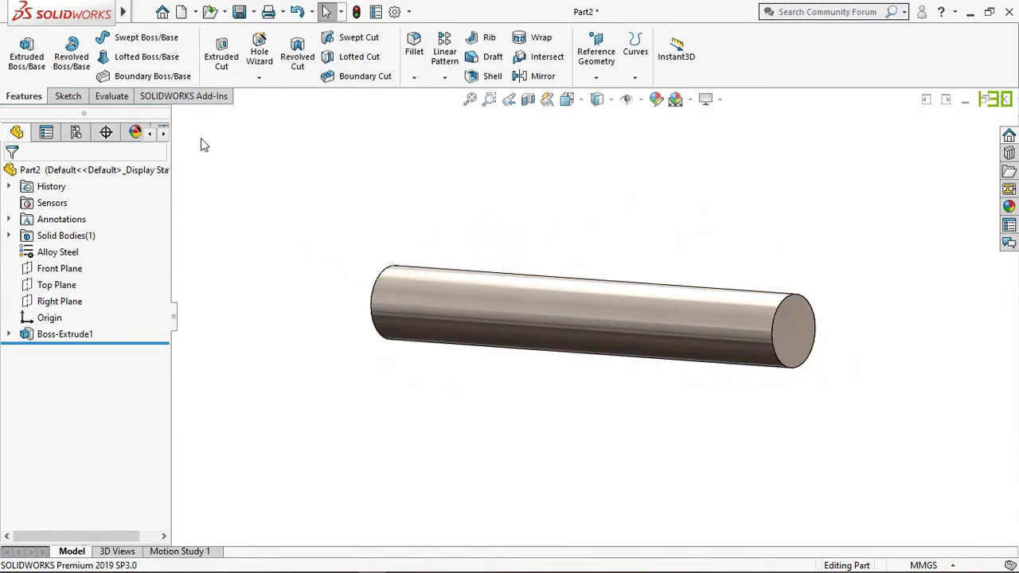
# Load the SOLIDWORKS Simulation add-in and create a new static study for the shaft.
pyautogui.click(184, 95)
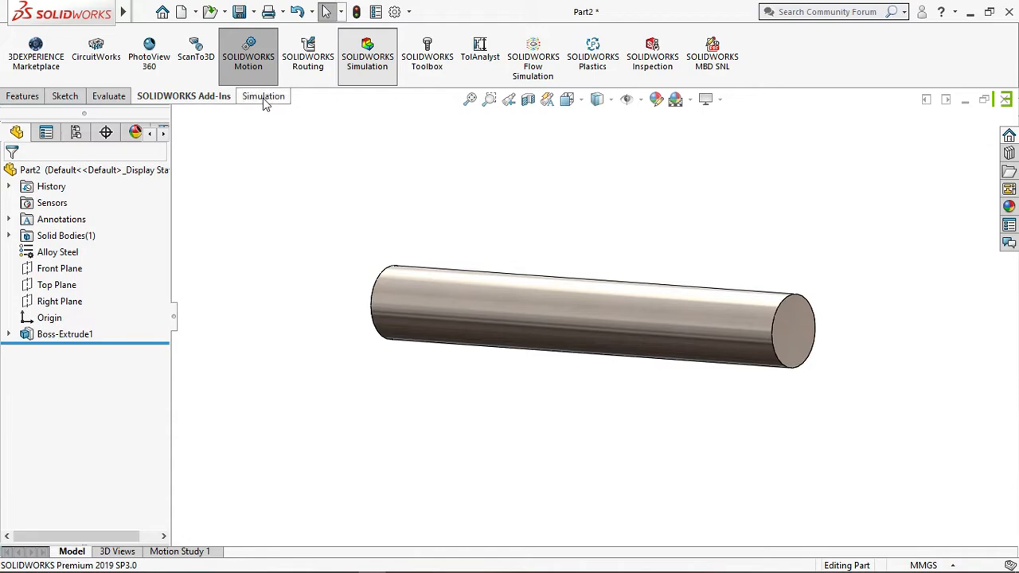
pyautogui.click(265, 102)
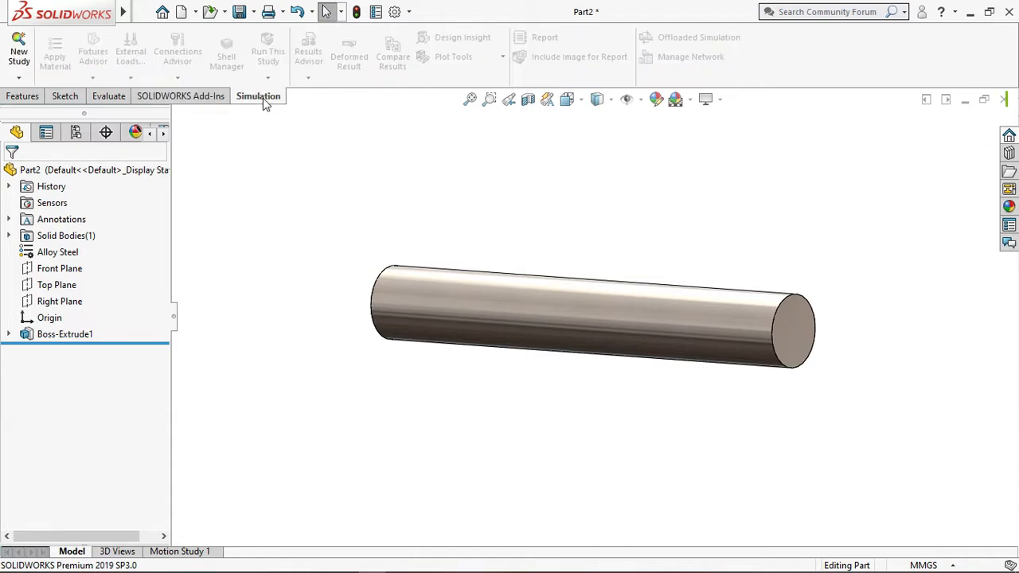
pyautogui.click(31, 60)
pyautogui.click(11, 174)
pyautogui.moveTo(307, 366); pyautogui.dragTo(323, 405, button='middle')
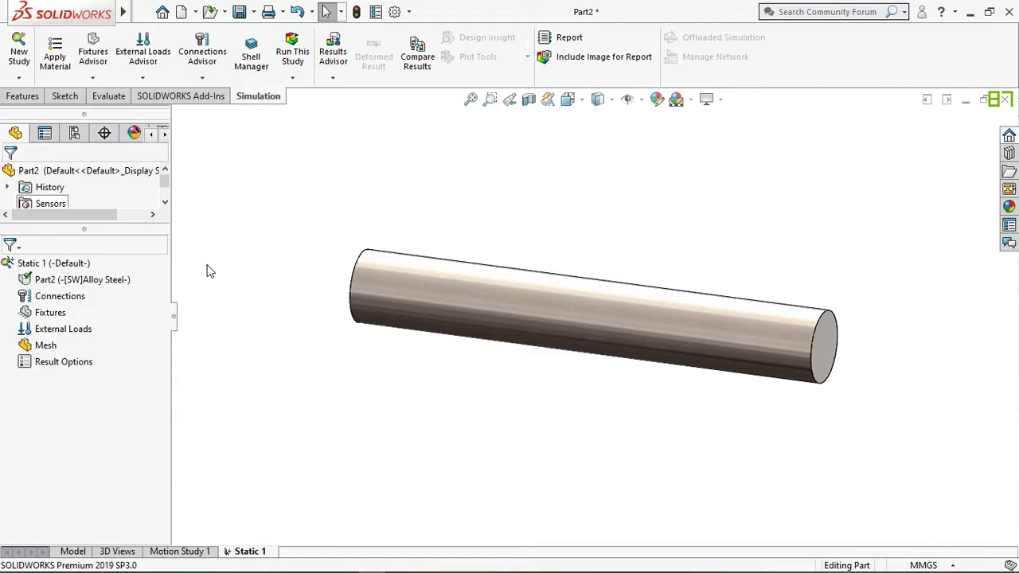
# Apply a Fixed Geometry fixture to one circular end face of the shaft.
pyautogui.rightClick(48, 310)
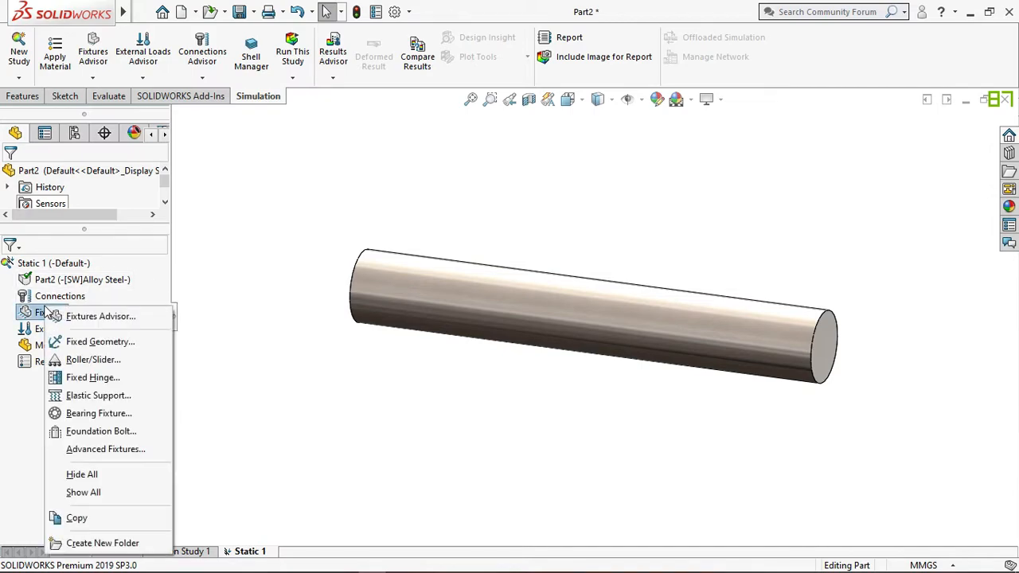
pyautogui.click(73, 344)
pyautogui.moveTo(302, 409); pyautogui.dragTo(350, 411, button='middle')
pyautogui.click(350, 307)
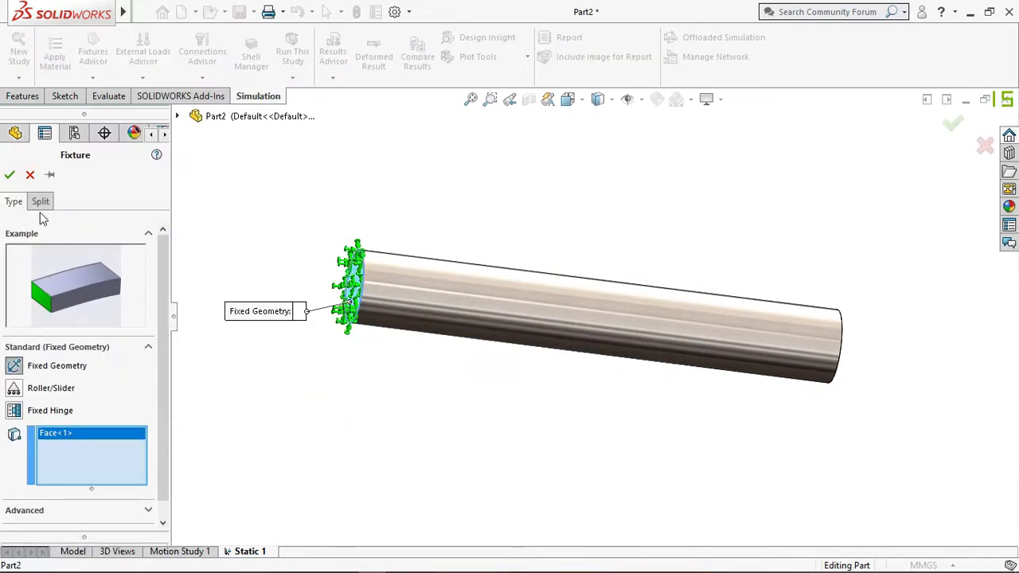
pyautogui.click(10, 174)
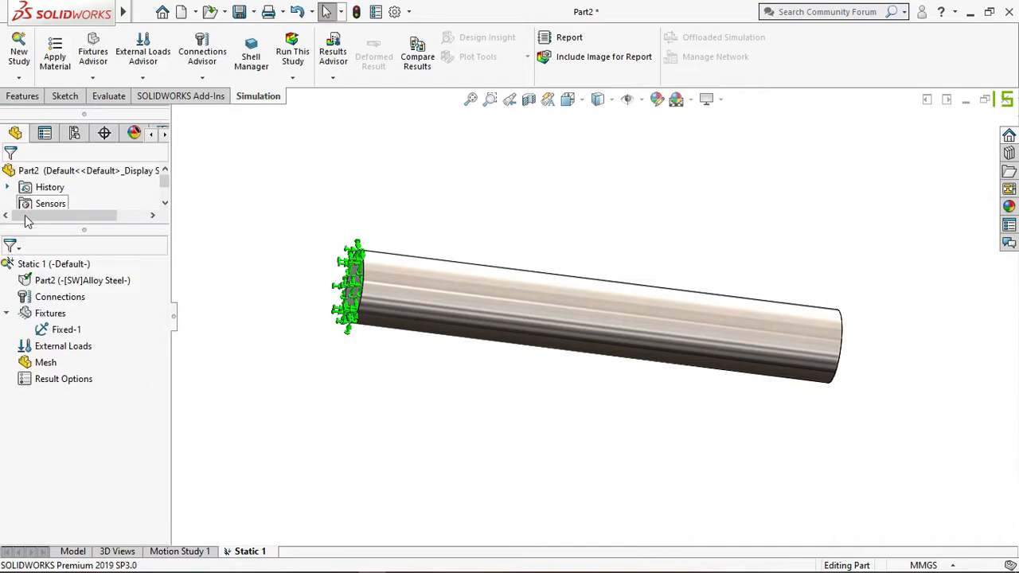
# Apply a Roller/Slider fixture to the cylindrical outer face of the shaft.
pyautogui.rightClick(48, 312)
pyautogui.click(86, 360)
pyautogui.click(587, 355)
pyautogui.moveTo(585, 354); pyautogui.dragTo(509, 435, button='middle')
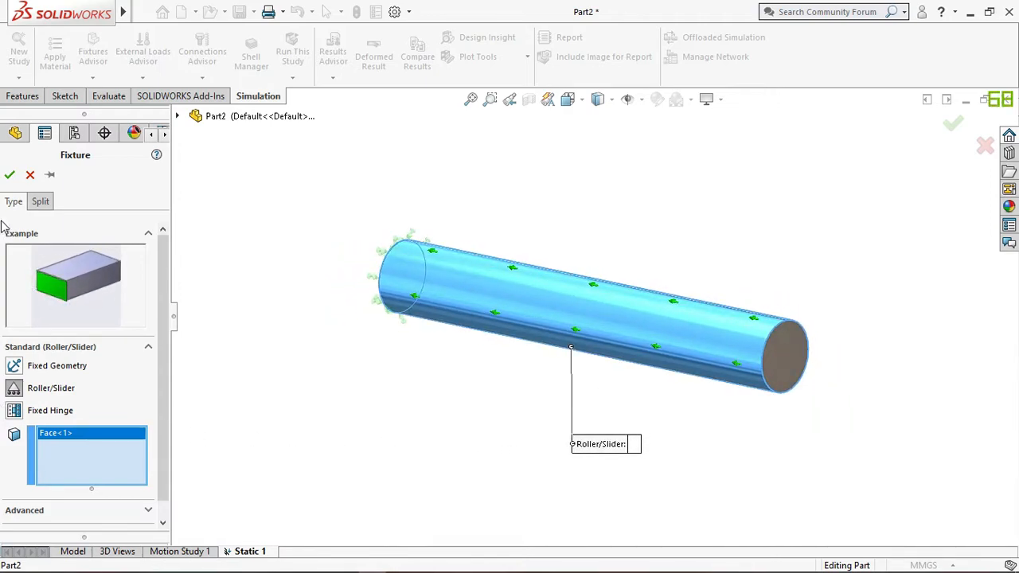
pyautogui.click(10, 174)
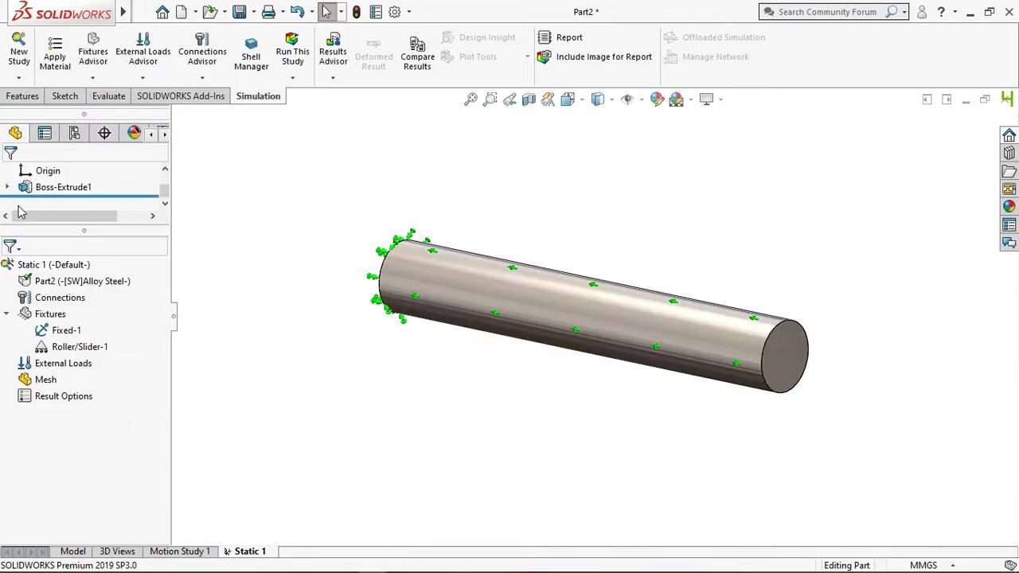
# Apply a 10,000 N.m torque to the free end face, using the cylindrical face as the axis reference.
pyautogui.rightClick(87, 366)
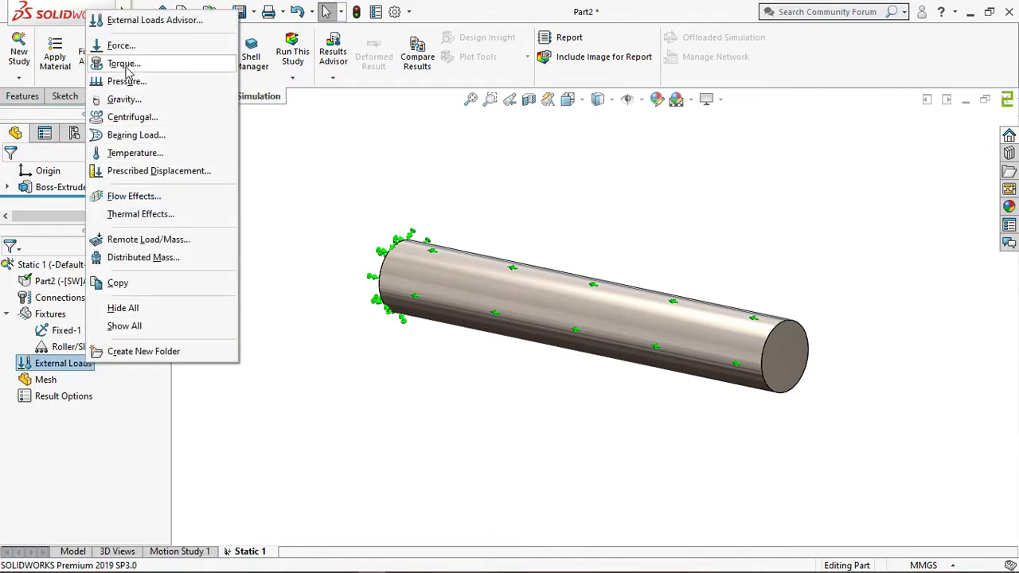
pyautogui.click(123, 64)
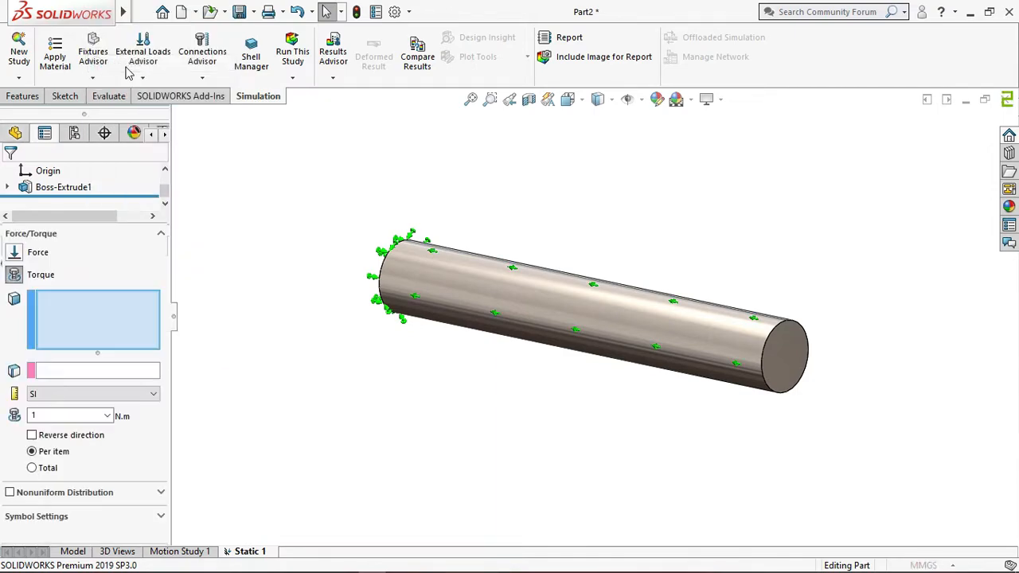
pyautogui.click(794, 371)
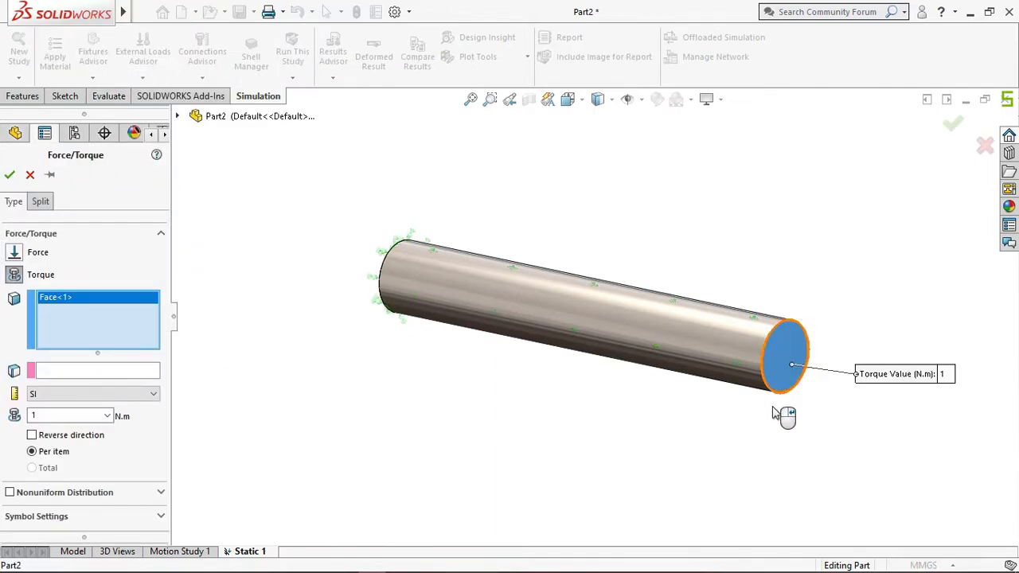
pyautogui.click(64, 372)
pyautogui.click(494, 322)
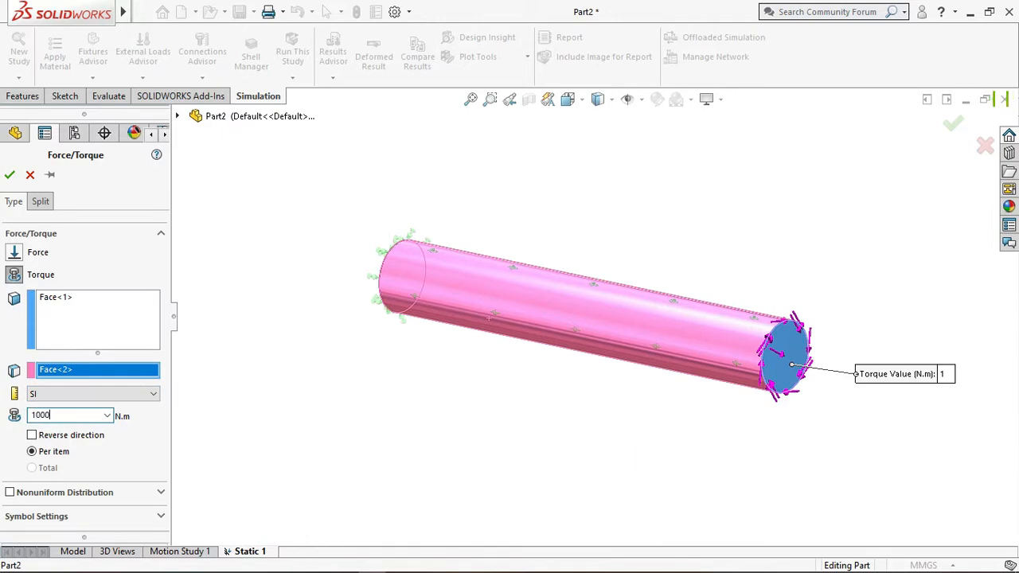
pyautogui.click(9, 175)
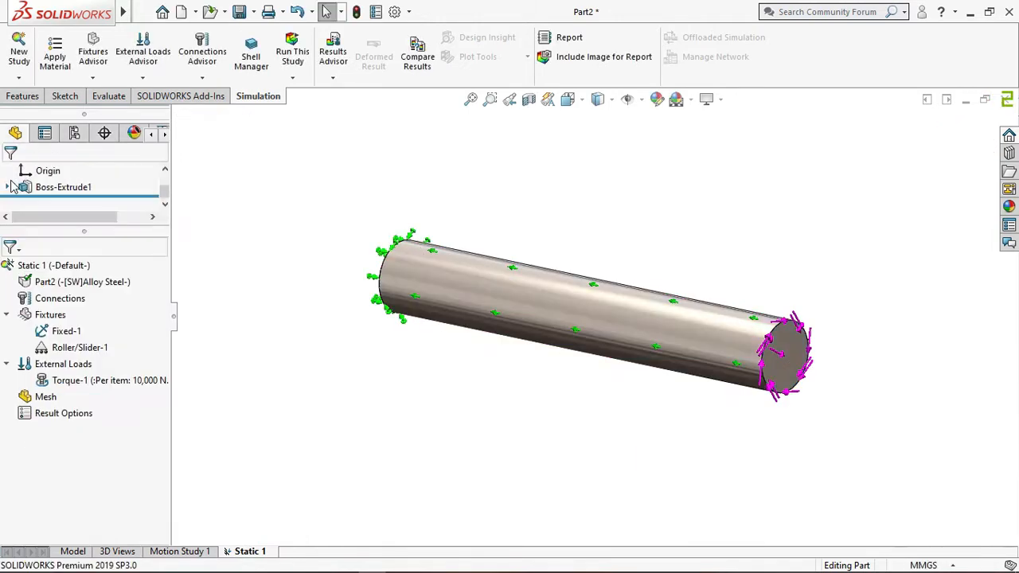
# Mesh the shaft at the finest mesh density and run the static study.
pyautogui.rightClick(40, 396)
pyautogui.click(82, 152)
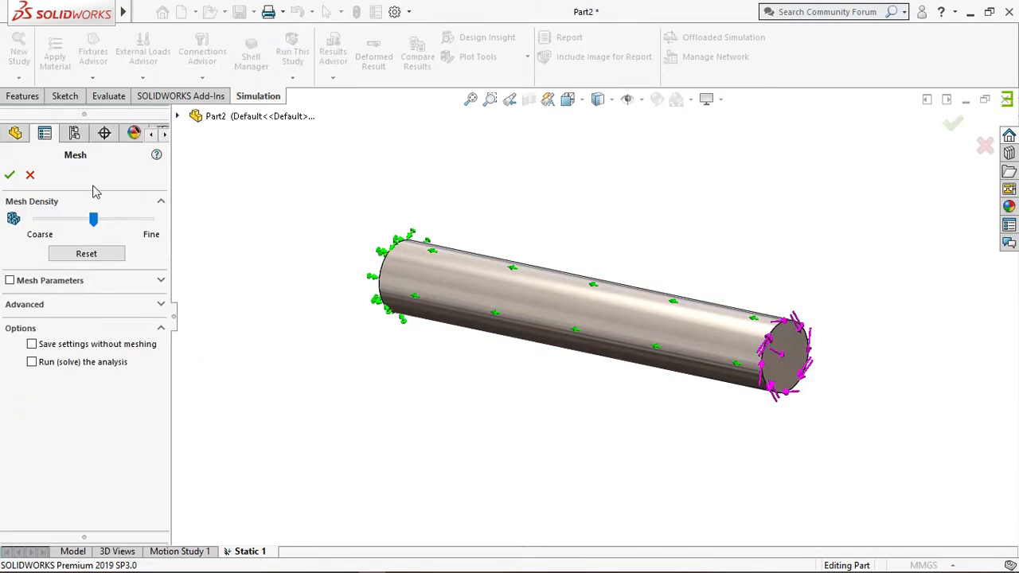
pyautogui.moveTo(94, 224); pyautogui.dragTo(175, 226)
pyautogui.click(10, 176)
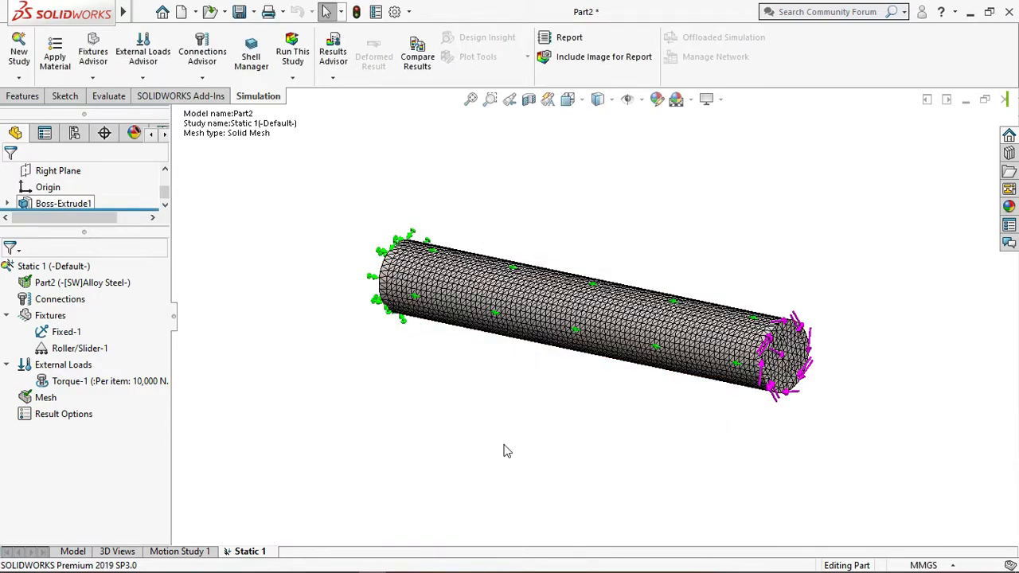
pyautogui.click(284, 62)
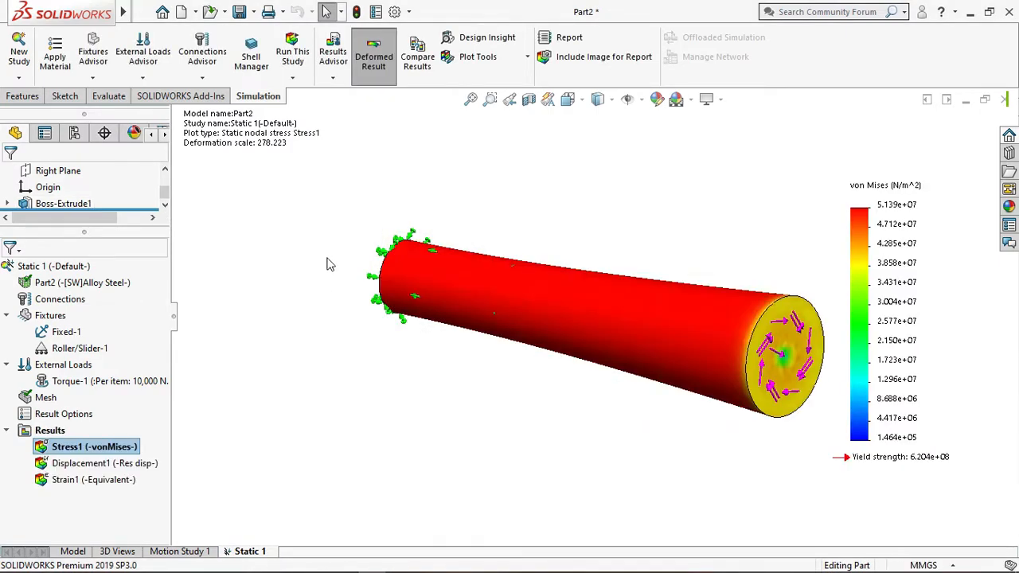
# Change the stress plot's component to TXY: Shear in Y Dir. on YZ Plane.
pyautogui.rightClick(121, 453)
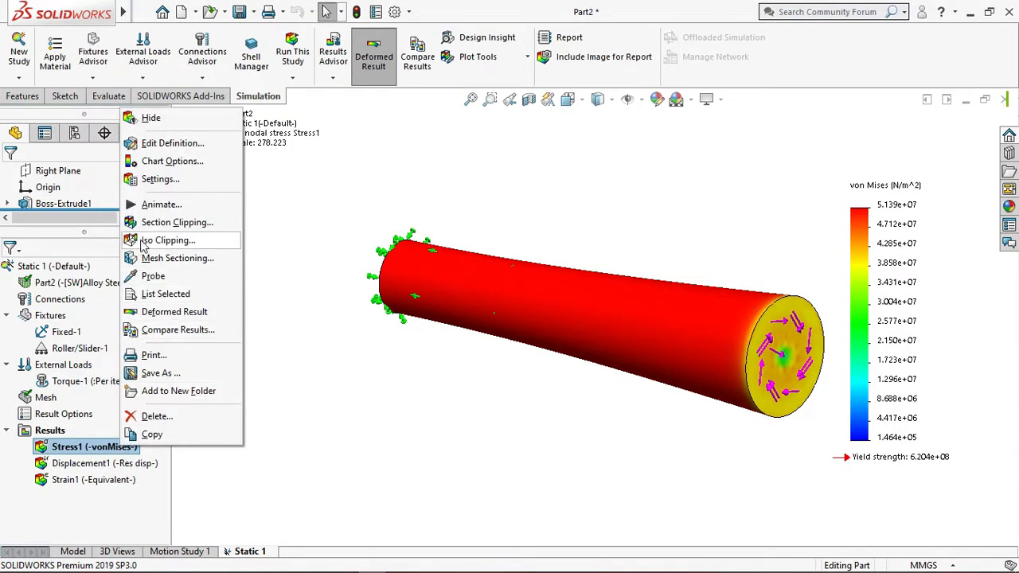
pyautogui.click(172, 144)
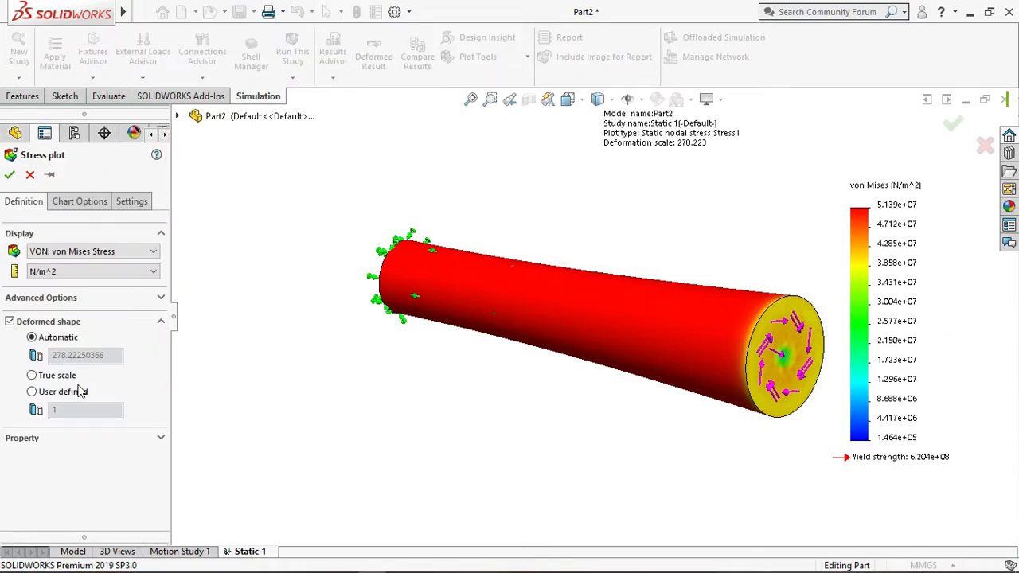
pyautogui.click(87, 252)
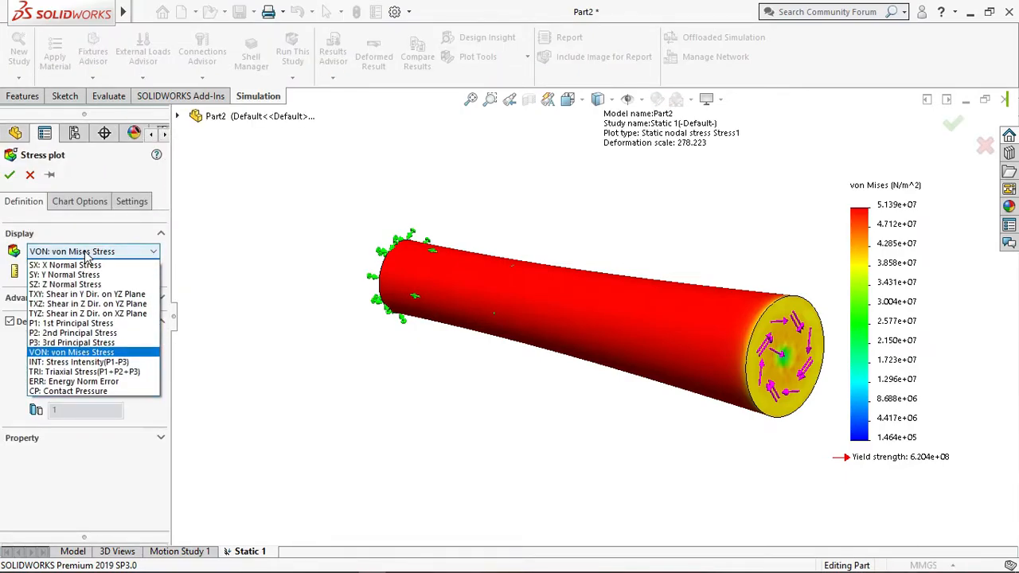
pyautogui.click(94, 294)
pyautogui.click(9, 175)
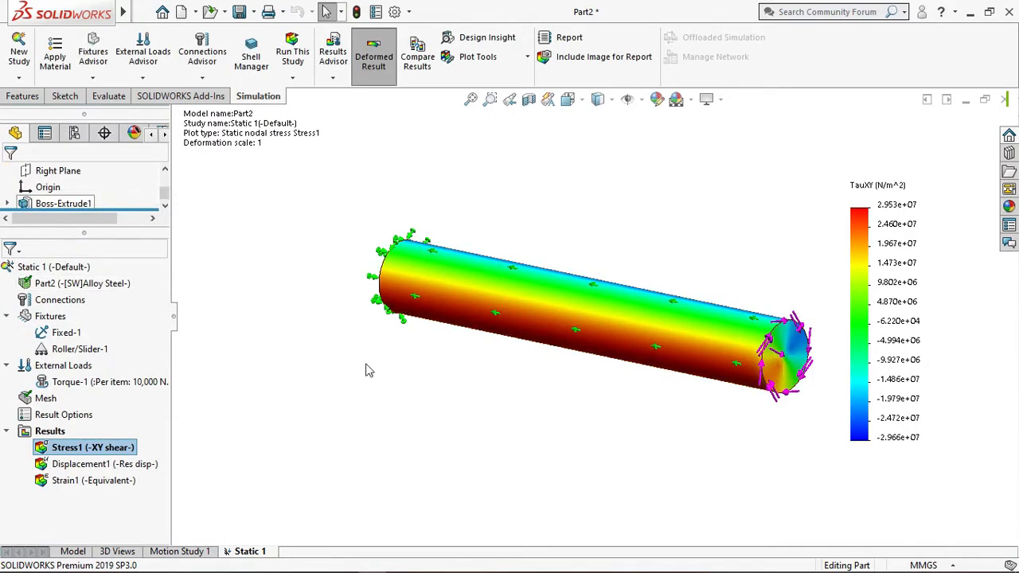
# Hide the torque load symbols and all fixture symbols on the shaft.
pyautogui.moveTo(523, 437); pyautogui.dragTo(493, 380, button='middle')
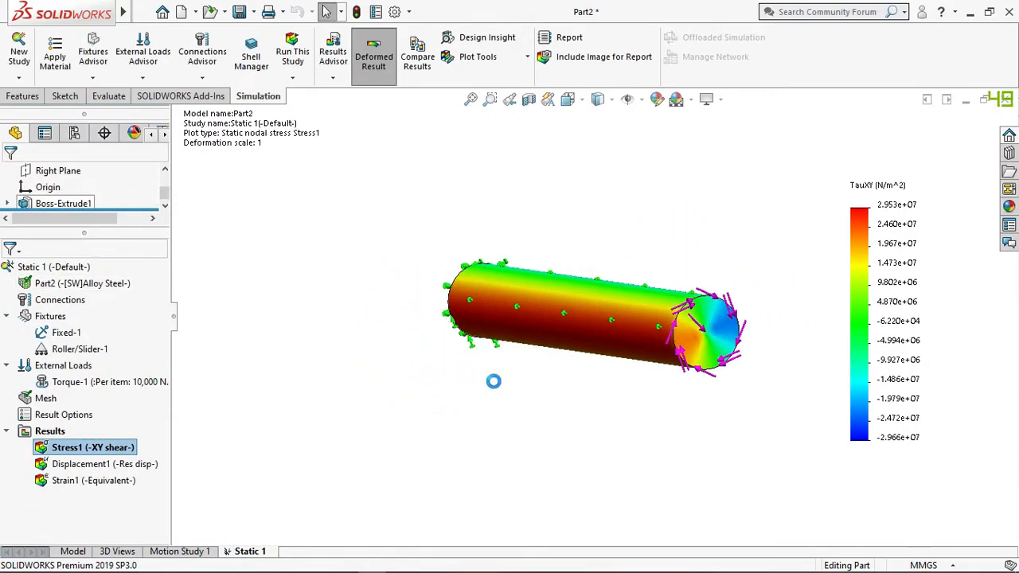
pyautogui.rightClick(123, 384)
pyautogui.click(152, 458)
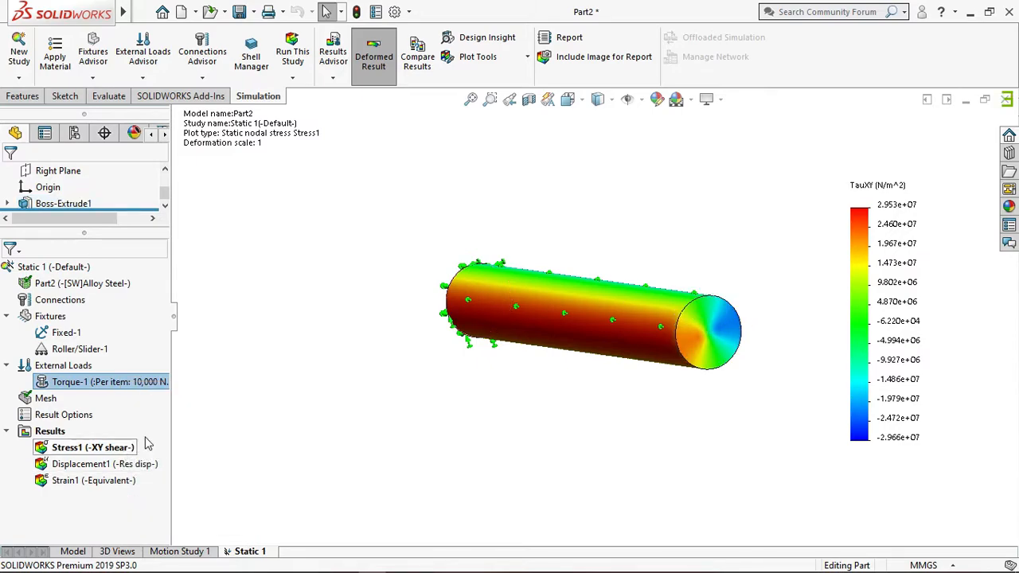
pyautogui.rightClick(49, 316)
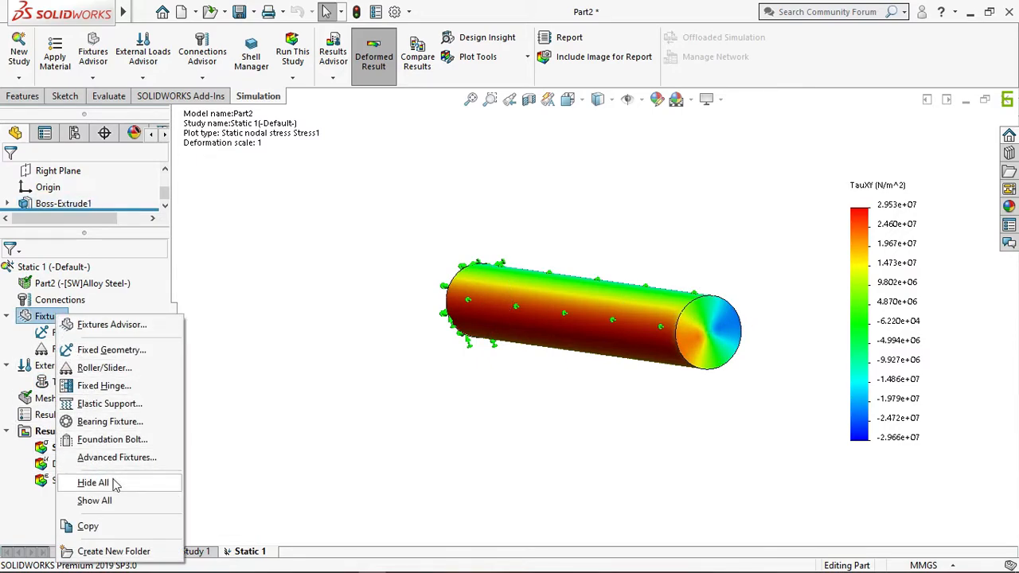
pyautogui.click(88, 480)
# Animate the XY shear stress plot with 50 frames, watch it play, and close the animation.
pyautogui.moveTo(347, 478); pyautogui.dragTo(399, 435, button='middle')
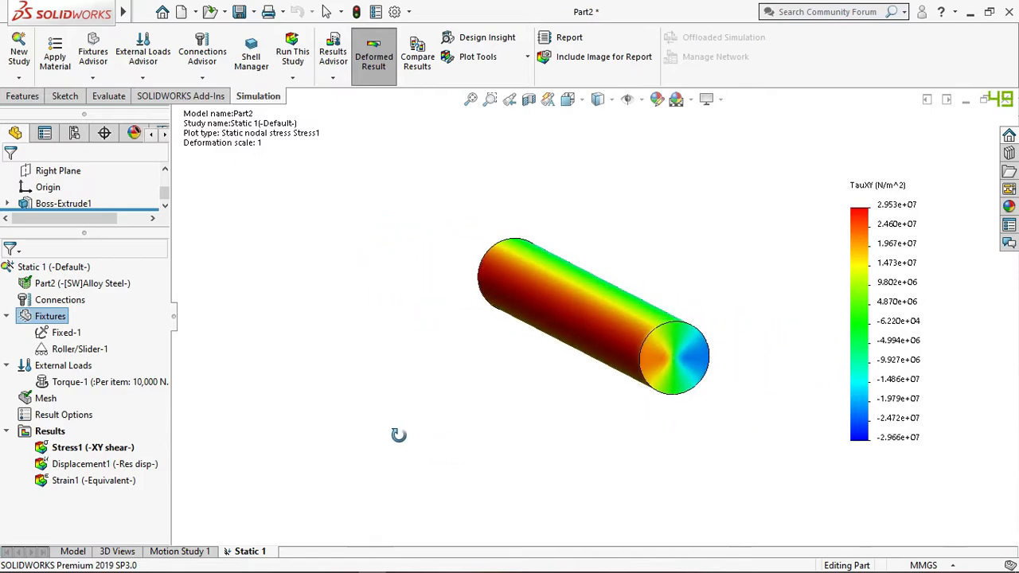
pyautogui.click(474, 57)
pyautogui.click(492, 180)
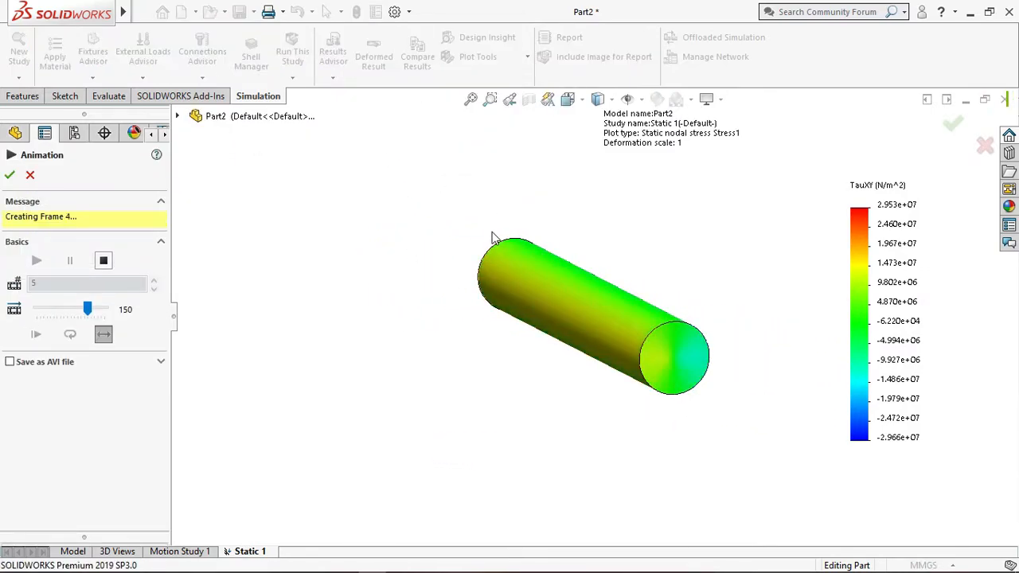
pyautogui.click(103, 260)
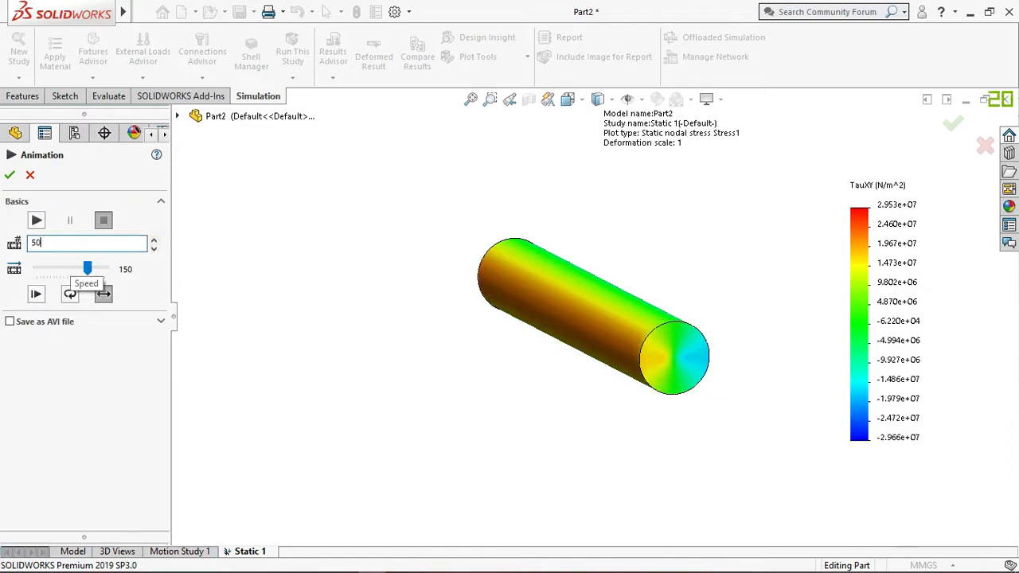
pyautogui.click(35, 220)
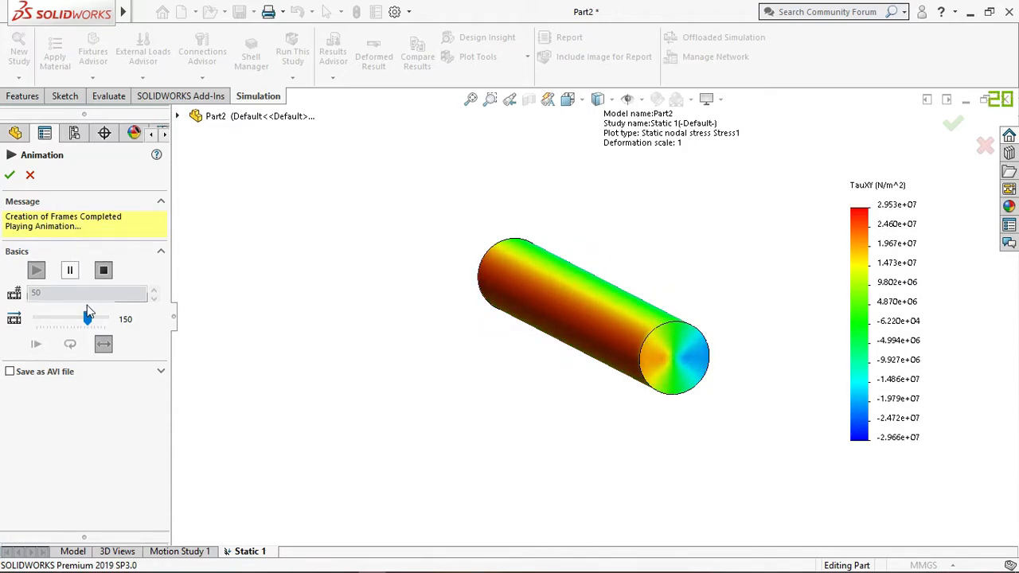
pyautogui.click(9, 175)
# Show the resultant displacement plot with the deformed result turned off.
pyautogui.rightClick(92, 469)
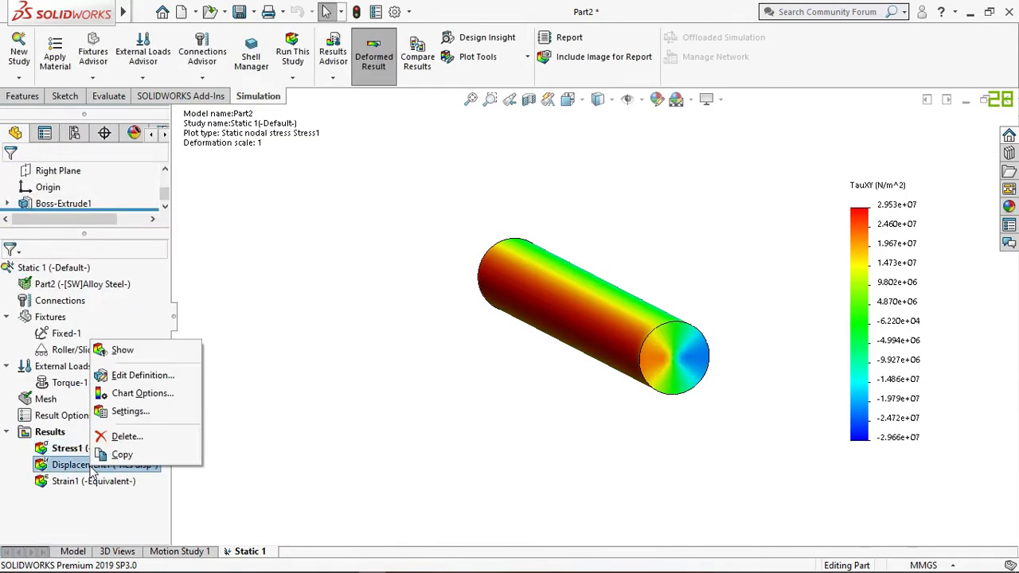
pyautogui.click(122, 350)
pyautogui.moveTo(397, 380); pyautogui.dragTo(450, 437, button='middle')
pyautogui.click(374, 60)
# Animate the displacement plot, inspect the shaft up close while it plays, and close the animation.
pyautogui.click(478, 57)
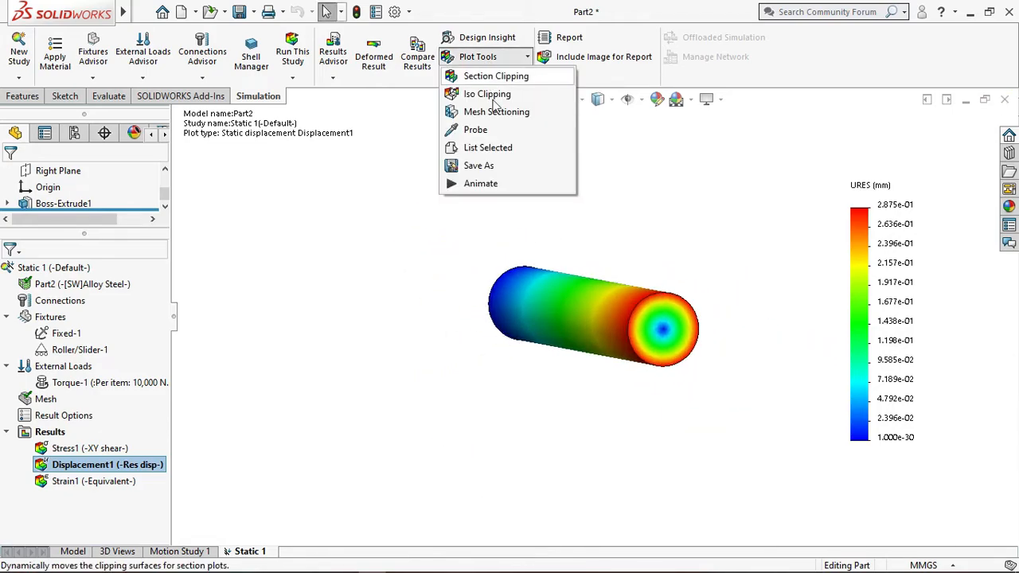
pyautogui.click(493, 182)
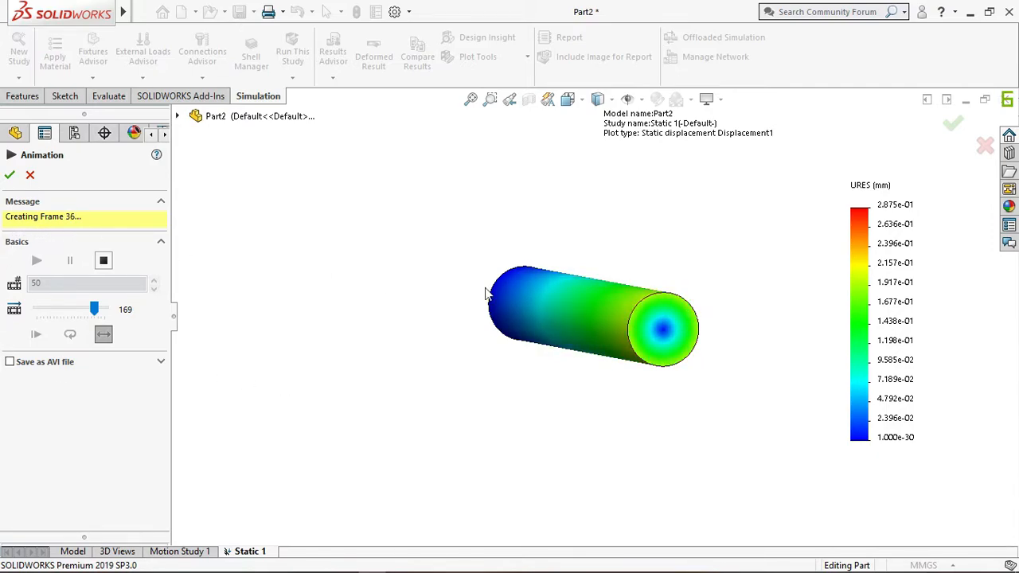
pyautogui.scroll(-5, 650, 342)
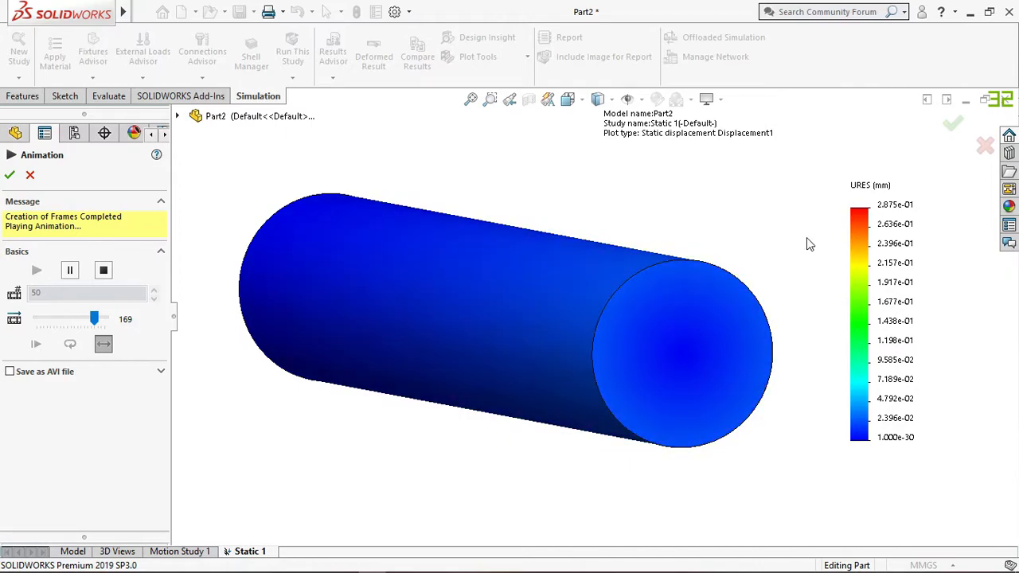
pyautogui.click(10, 174)
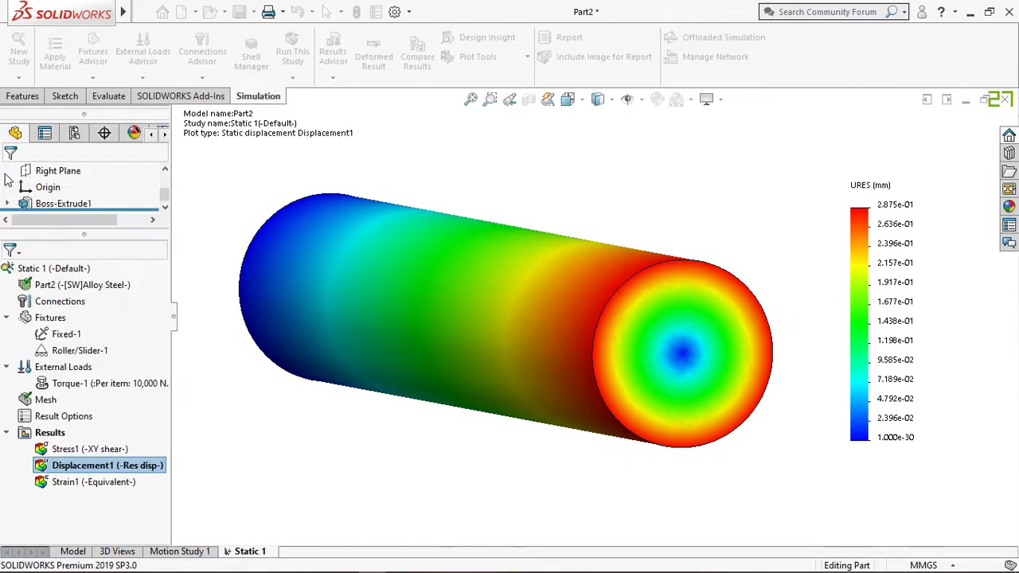
# Show the XY shear stress plot of the shaft.
pyautogui.rightClick(77, 452)
pyautogui.click(89, 459)
pyautogui.moveTo(455, 438)
pyautogui.mouseDown(button='middle')
pyautogui.moveTo(432, 409)
pyautogui.moveTo(494, 469)
pyautogui.moveTo(464, 427)
pyautogui.moveTo(466, 446)
pyautogui.mouseUp(button='middle')
# Cut the shear stress plot with a mesh section on the Top Plane and inspect the cut face up close.
pyautogui.click(502, 59)
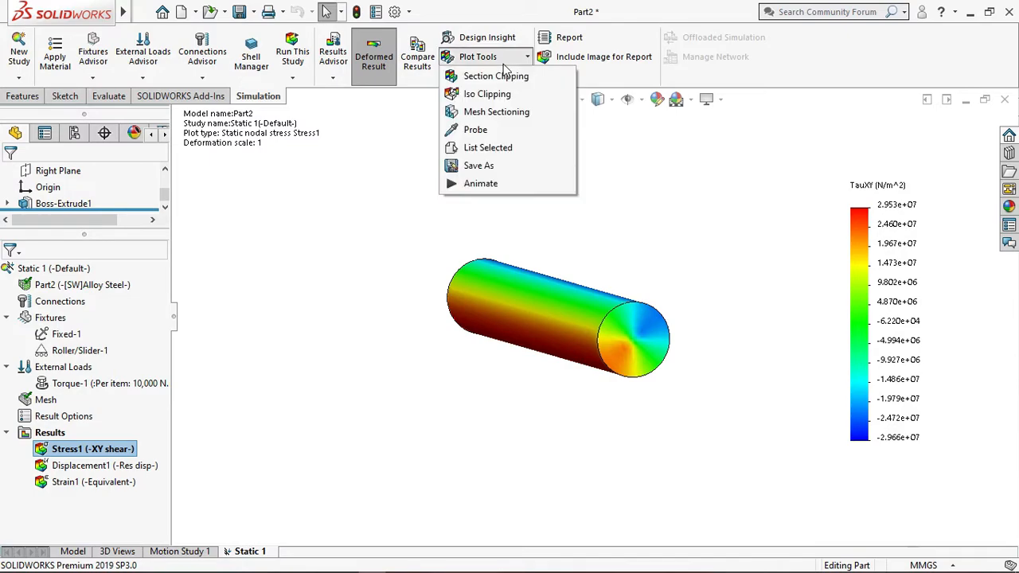
pyautogui.click(497, 112)
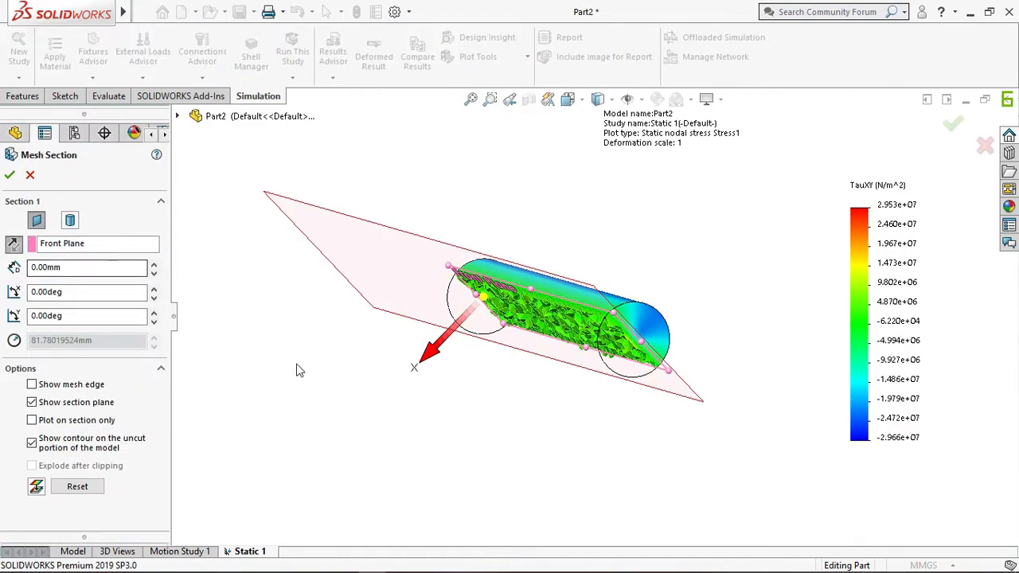
pyautogui.click(108, 242)
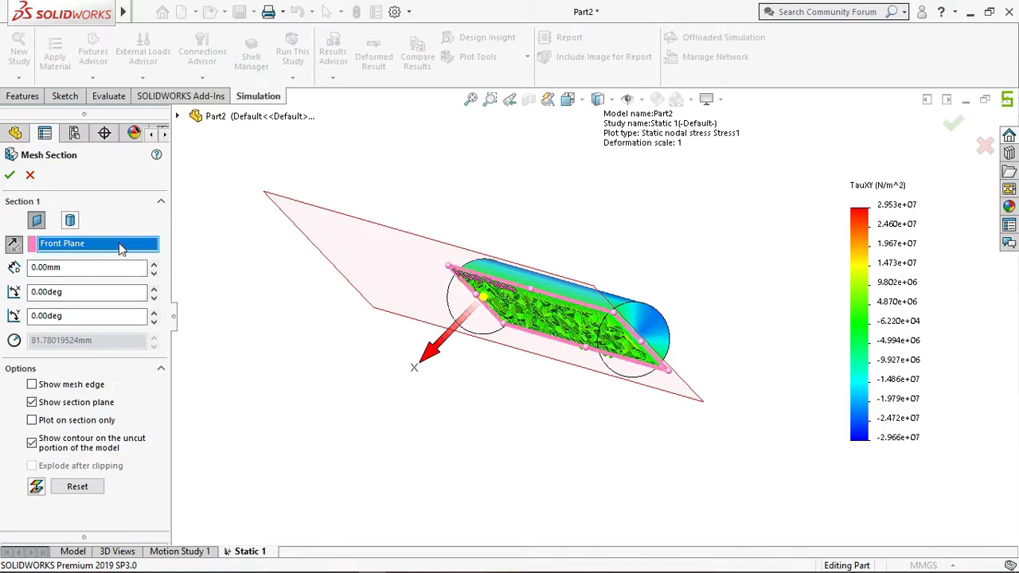
pyautogui.click(178, 117)
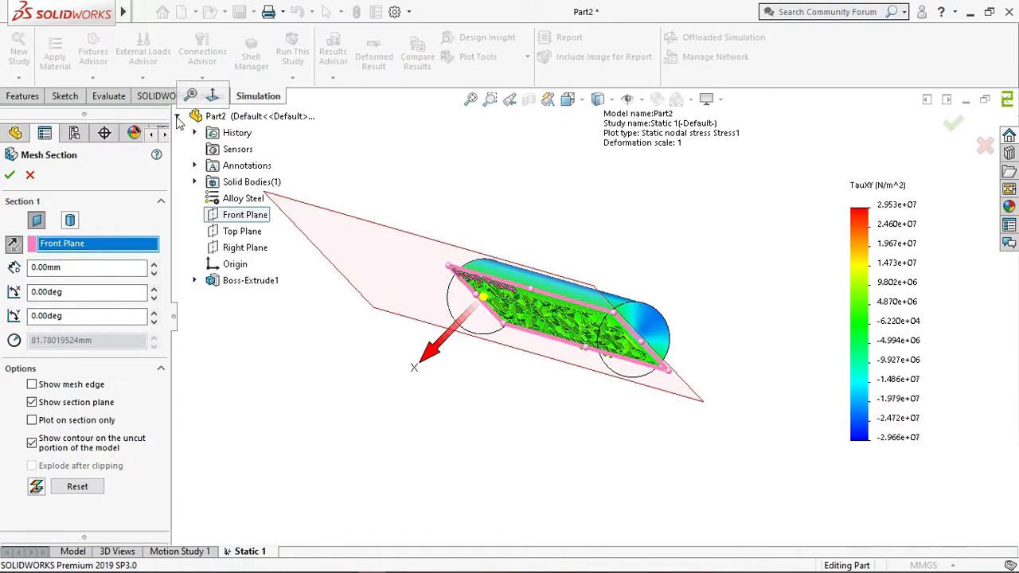
pyautogui.click(230, 231)
pyautogui.moveTo(541, 398); pyautogui.dragTo(568, 394, button='middle')
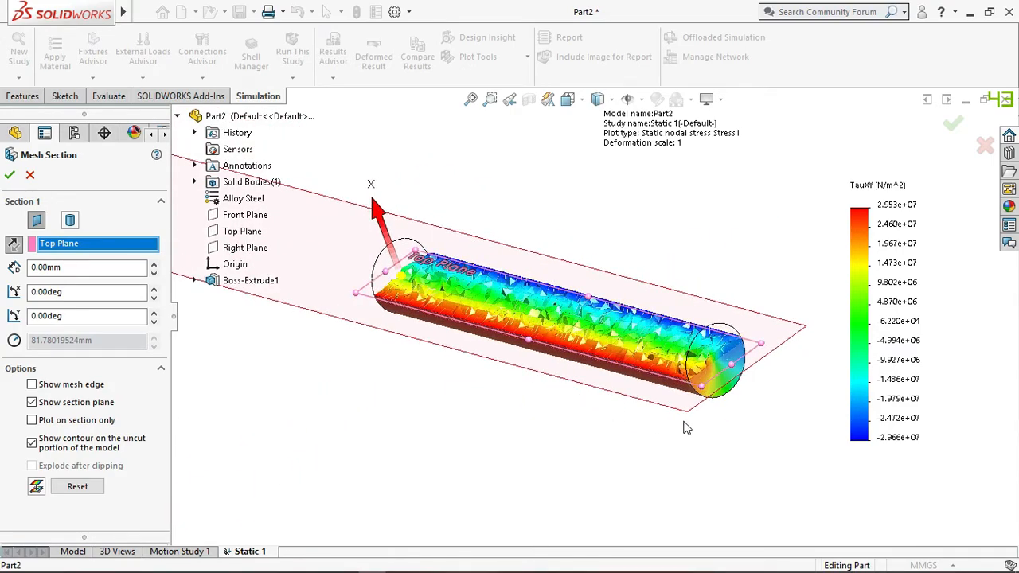
pyautogui.click(9, 174)
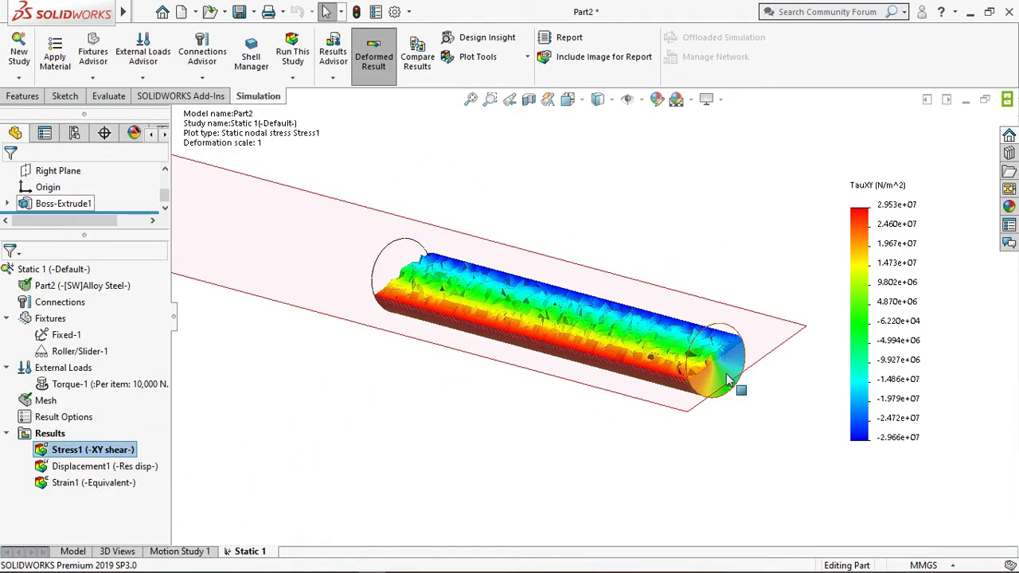
pyautogui.scroll(-5, 697, 344)
pyautogui.scroll(-4, 605, 386)
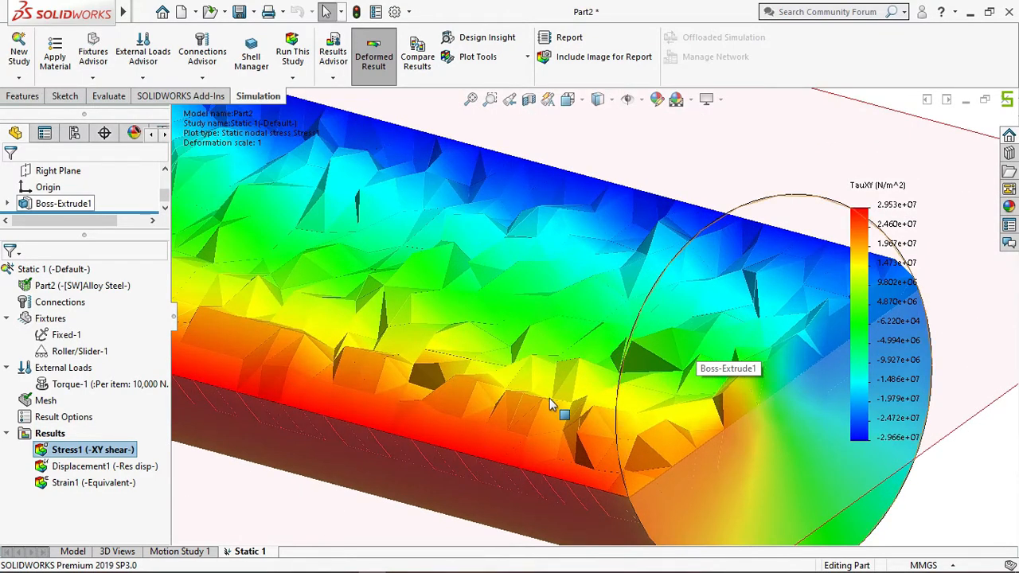
pyautogui.moveTo(557, 409); pyautogui.dragTo(567, 432, button='middle')
pyautogui.scroll(8, 569, 438)
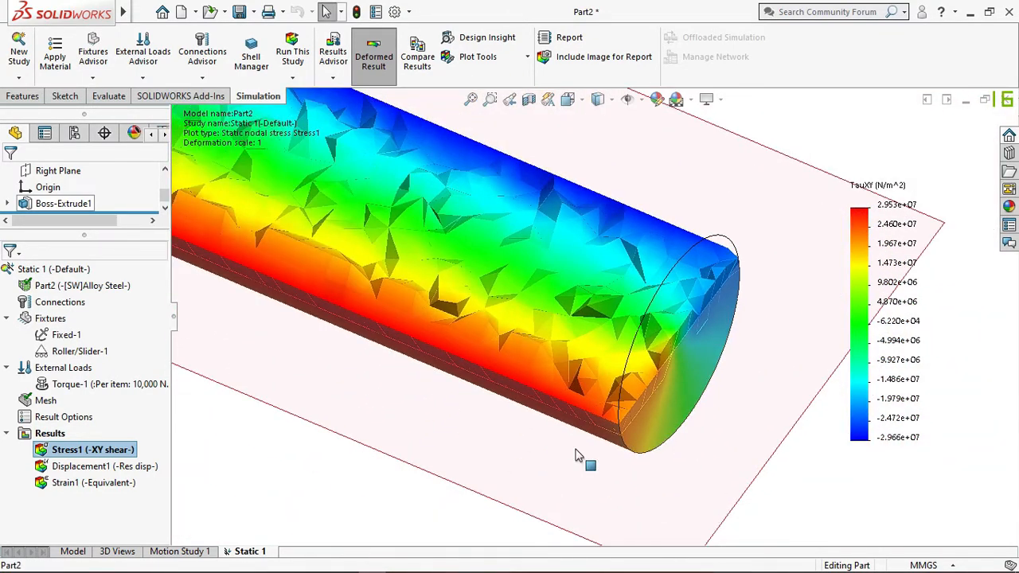
pyautogui.scroll(3, 579, 456)
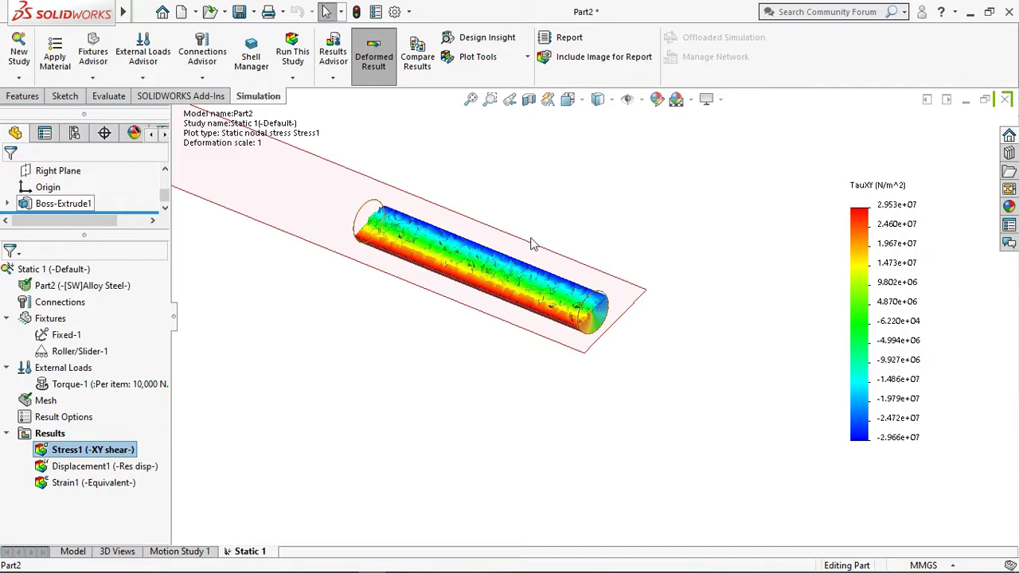
# Apply iso clipping to the shear stress plot, sweep the iso value through its range, and finish at -29655932 N/m^2.
pyautogui.click(526, 58)
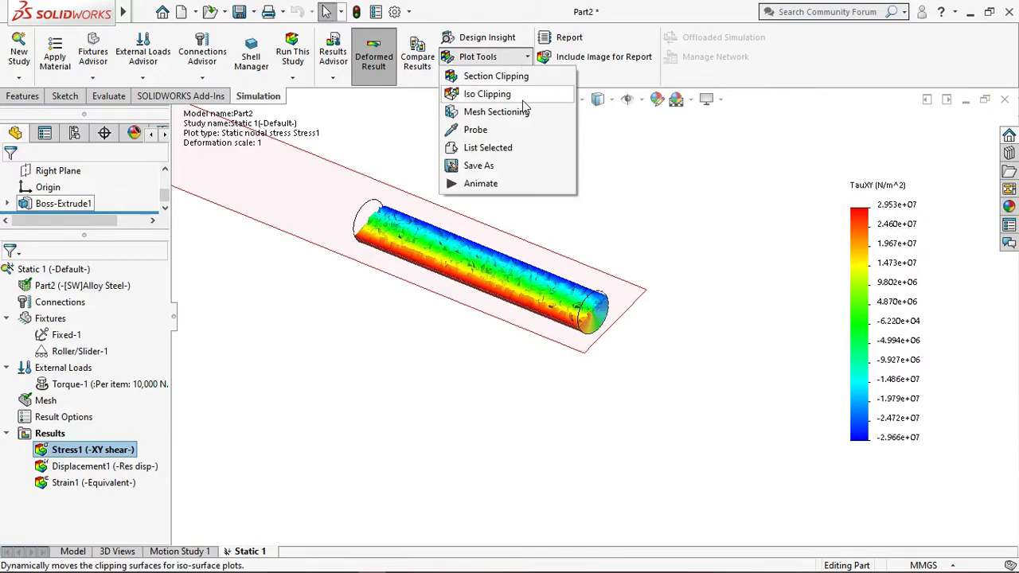
pyautogui.click(496, 95)
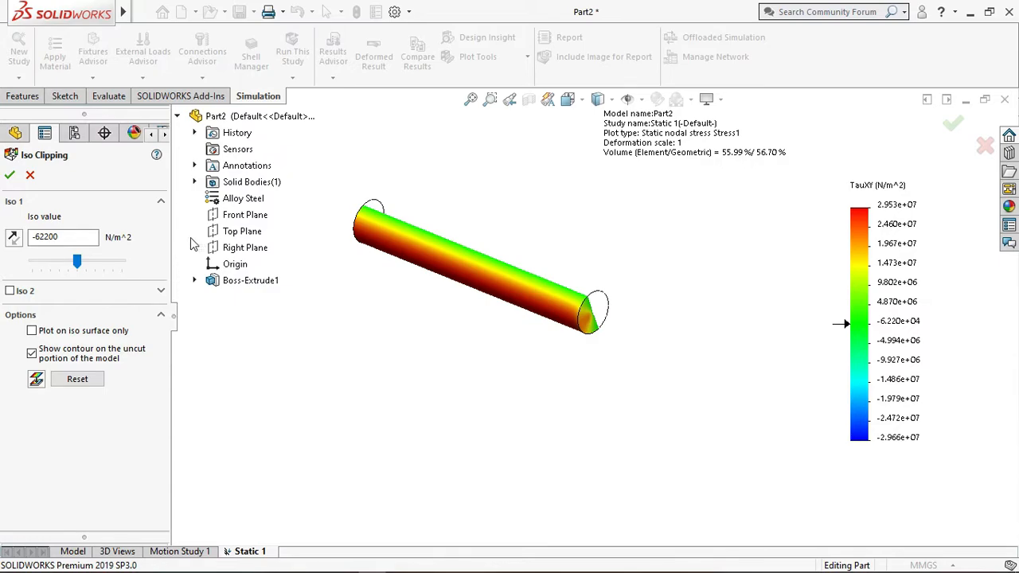
pyautogui.moveTo(83, 266); pyautogui.dragTo(22, 272)
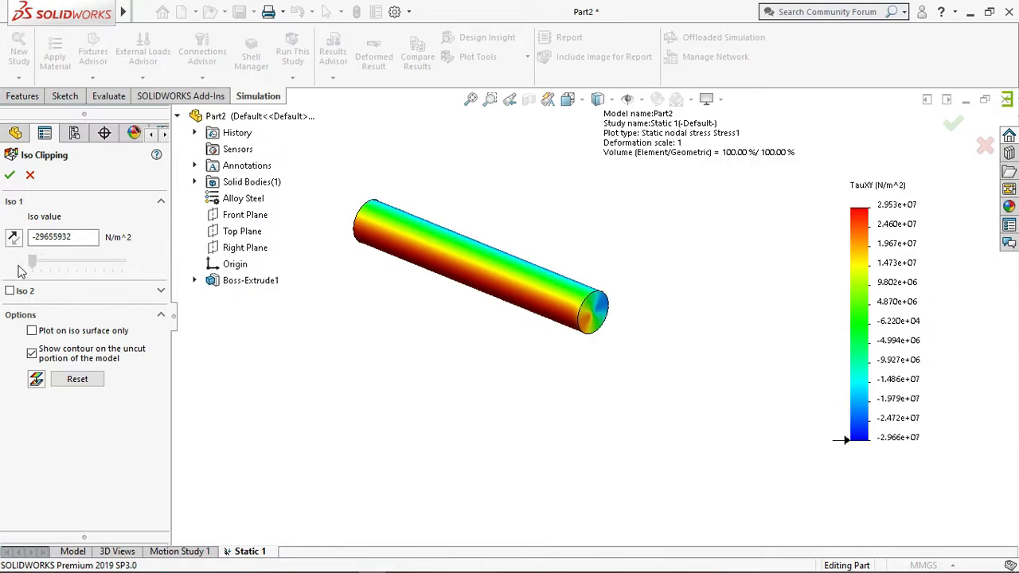
pyautogui.moveTo(494, 374); pyautogui.dragTo(451, 359, button='middle')
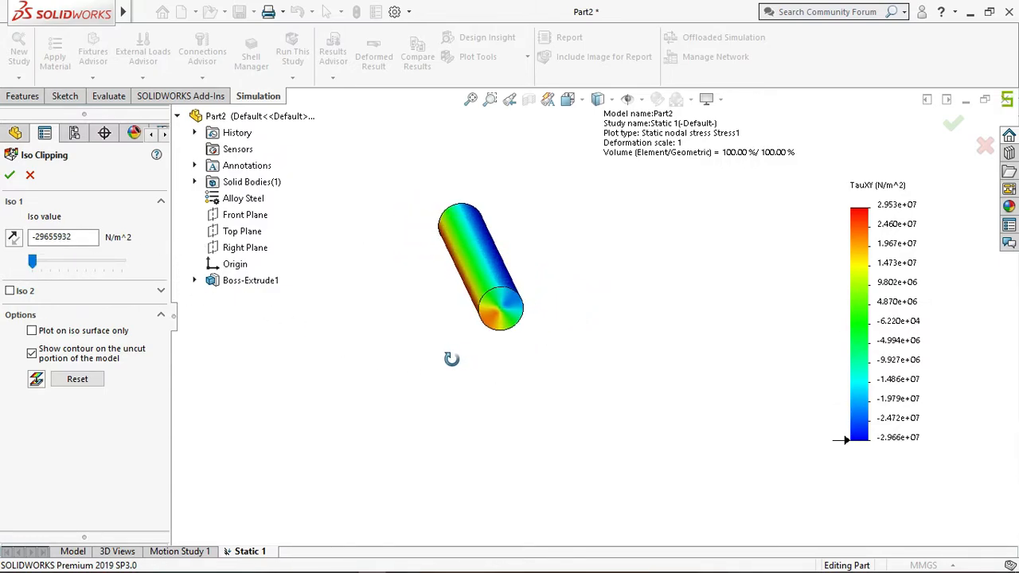
pyautogui.moveTo(32, 262); pyautogui.dragTo(120, 262)
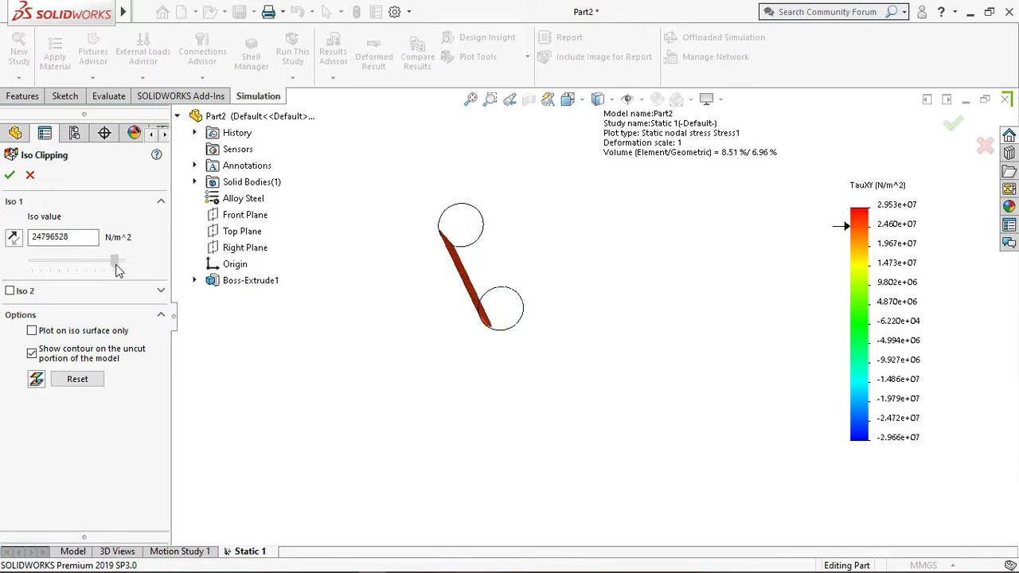
pyautogui.moveTo(113, 265); pyautogui.dragTo(113, 266)
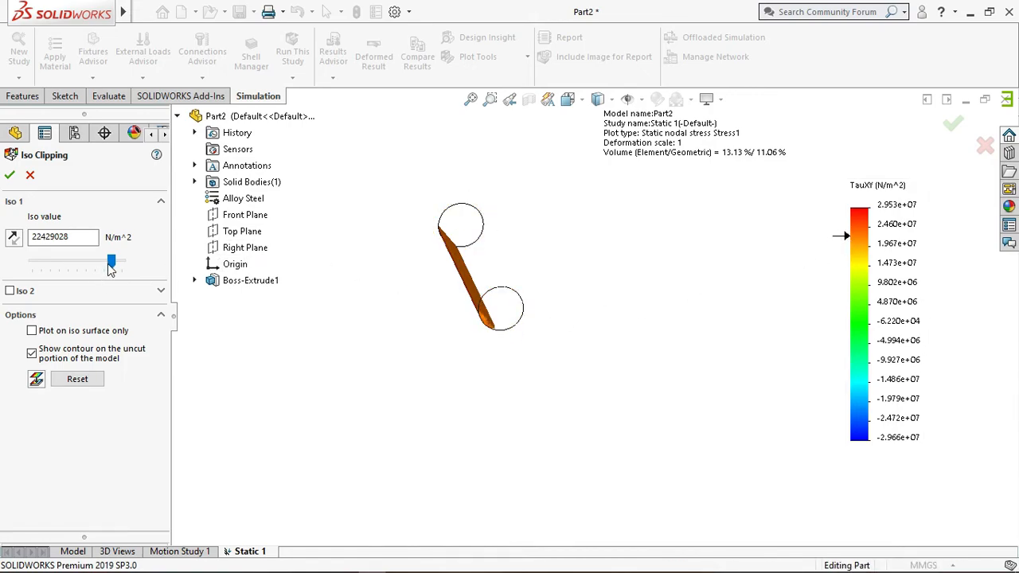
pyautogui.moveTo(106, 261); pyautogui.dragTo(22, 283)
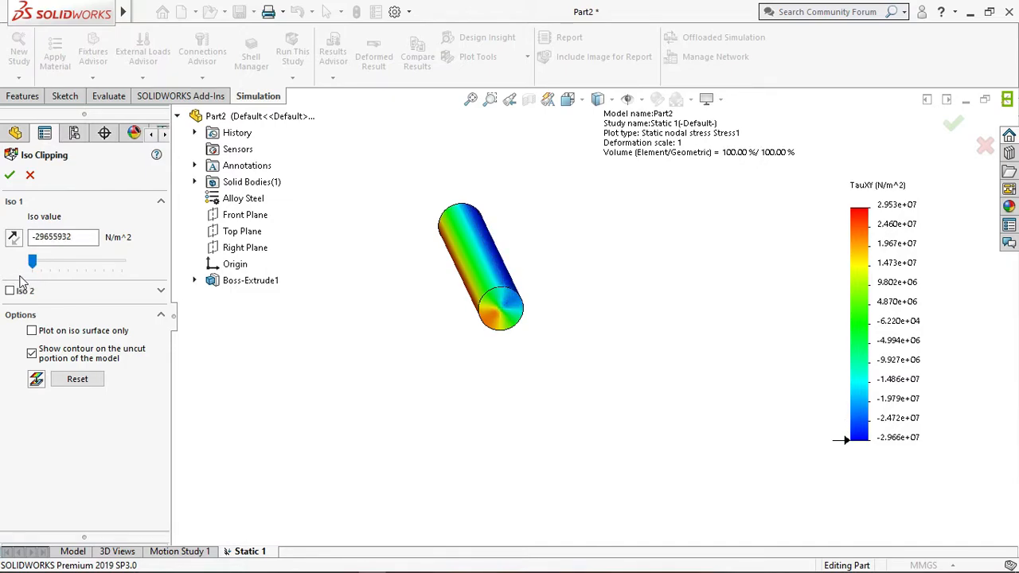
pyautogui.click(9, 177)
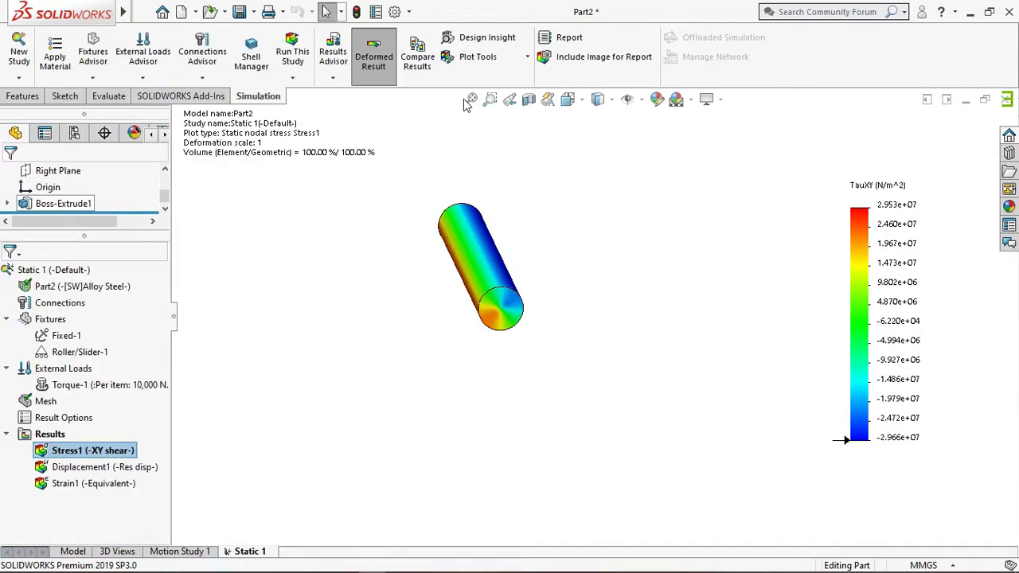
# Apply section clipping to the shear stress plot using the Top Plane at 0 mm offset.
pyautogui.click(488, 63)
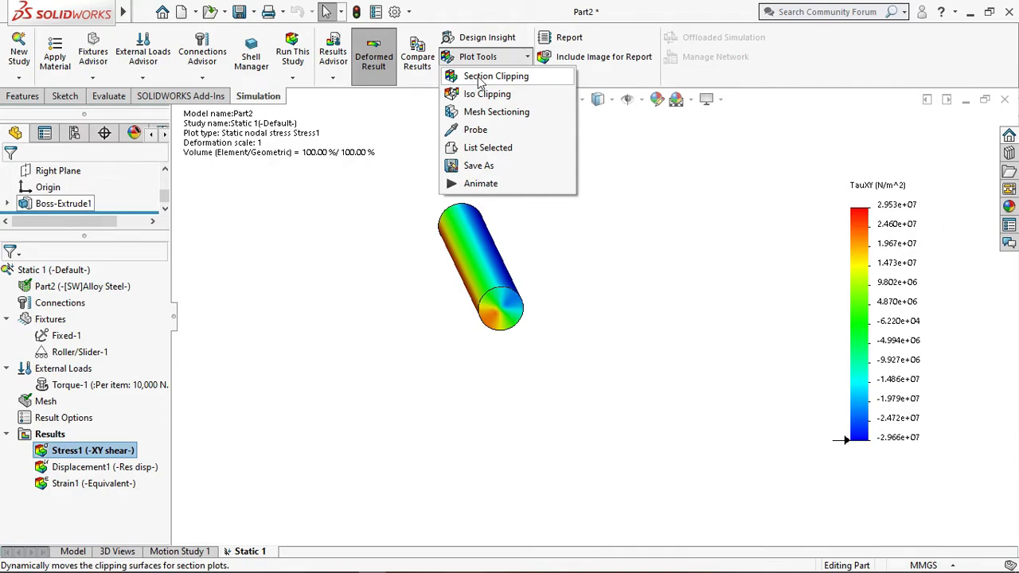
pyautogui.click(486, 77)
pyautogui.moveTo(558, 370); pyautogui.dragTo(602, 341, button='middle')
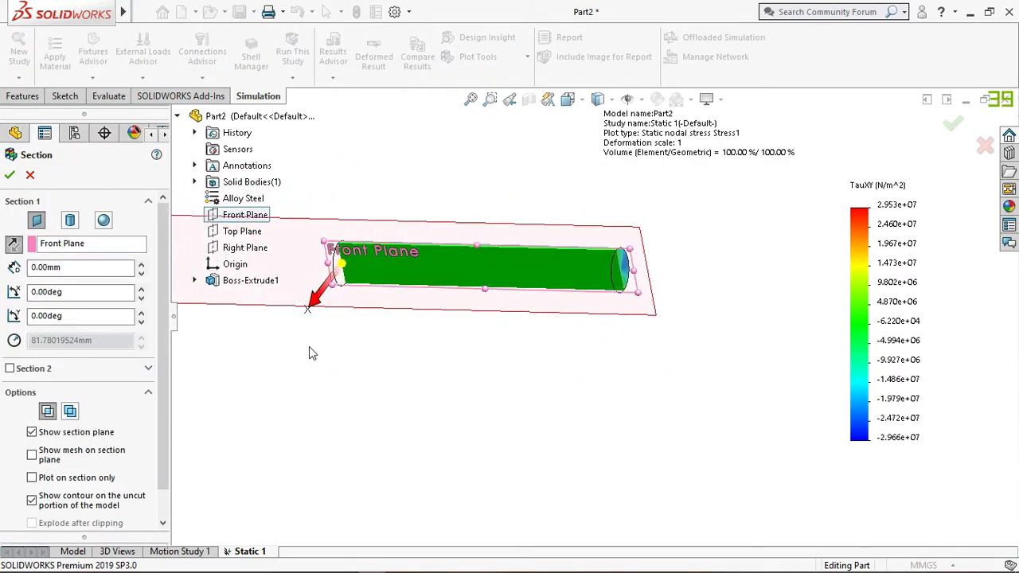
pyautogui.click(78, 249)
pyautogui.click(227, 232)
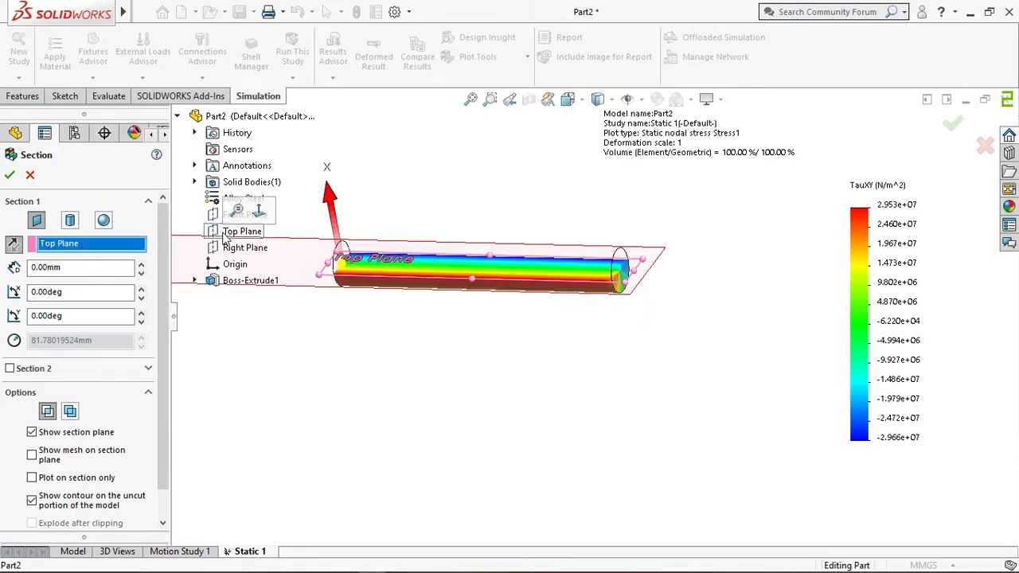
pyautogui.moveTo(436, 367); pyautogui.dragTo(415, 415, button='middle')
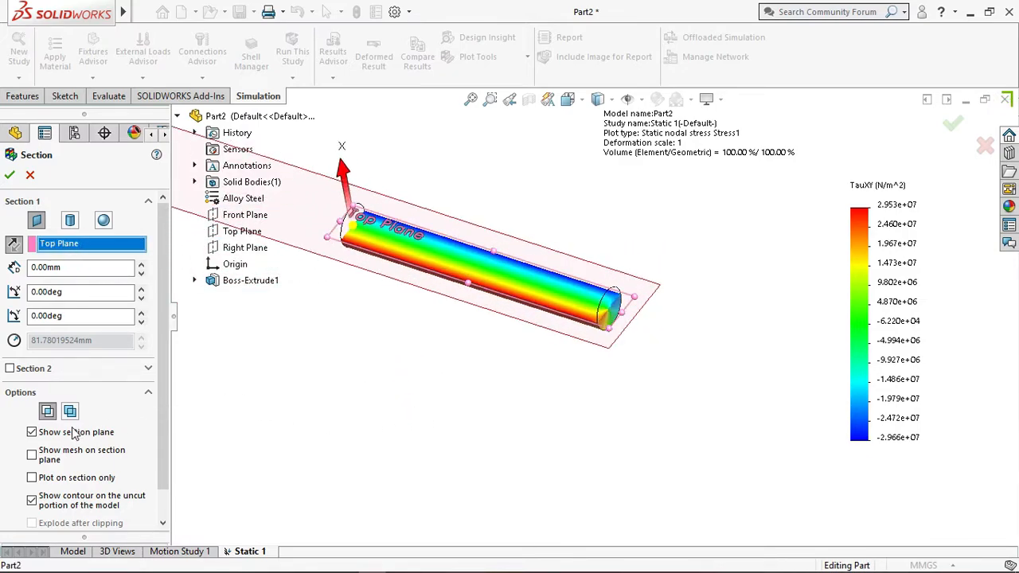
pyautogui.click(10, 175)
# Examine the shear stress distribution on the sectioned shaft, at the free end and along the length of the cut face.
pyautogui.moveTo(563, 361); pyautogui.dragTo(587, 348, button='middle')
pyautogui.scroll(-3, 640, 275)
pyautogui.scroll(-3, 629, 351)
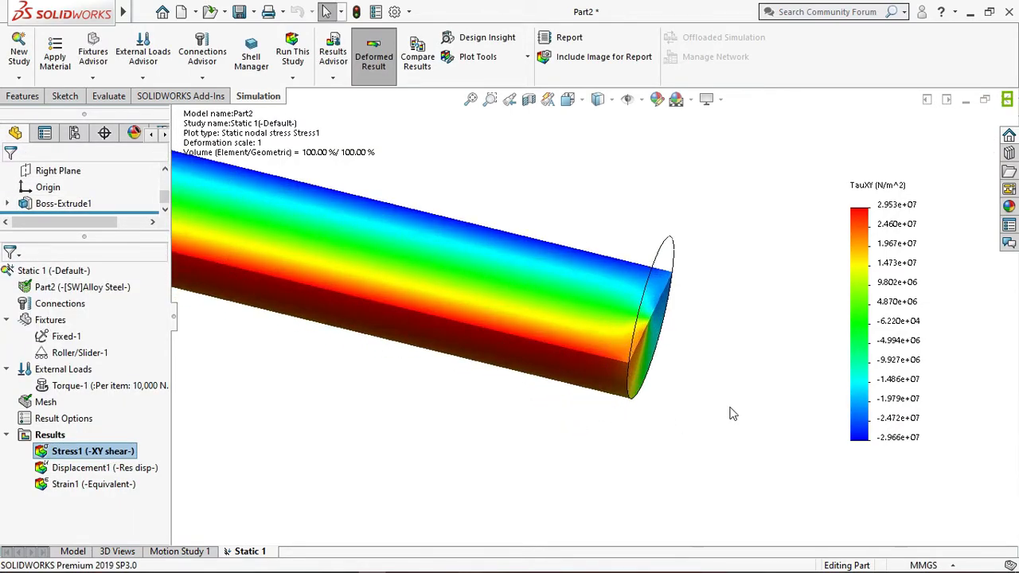
pyautogui.scroll(-4, 720, 421)
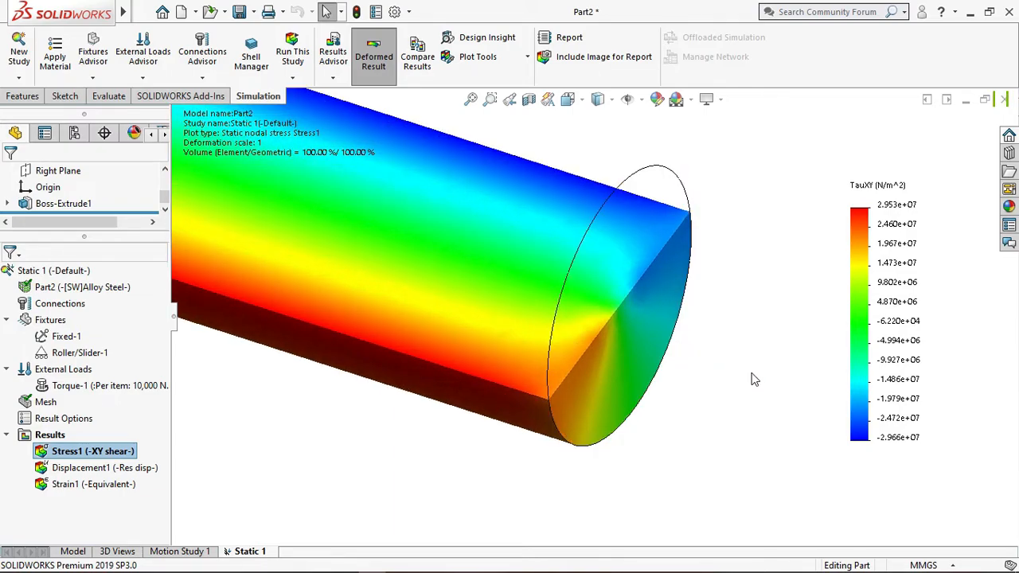
pyautogui.scroll(5, 757, 391)
pyautogui.moveTo(446, 358); pyautogui.dragTo(589, 476, button='middle')
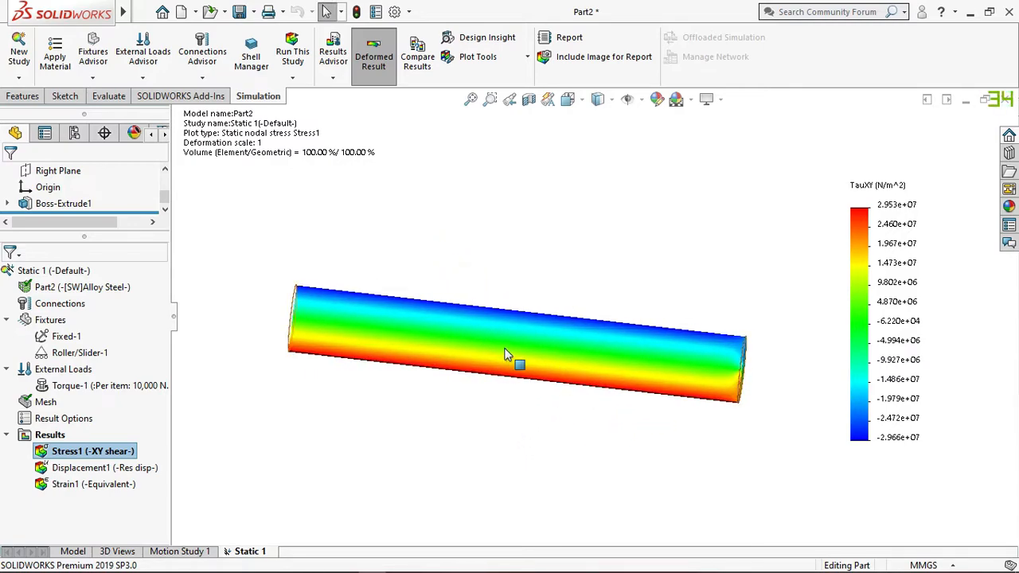
pyautogui.scroll(-2, 505, 350)
pyautogui.keyDown('ctrl'); pyautogui.moveTo(581, 426); pyautogui.dragTo(539, 403, button='middle'); pyautogui.keyUp('ctrl')
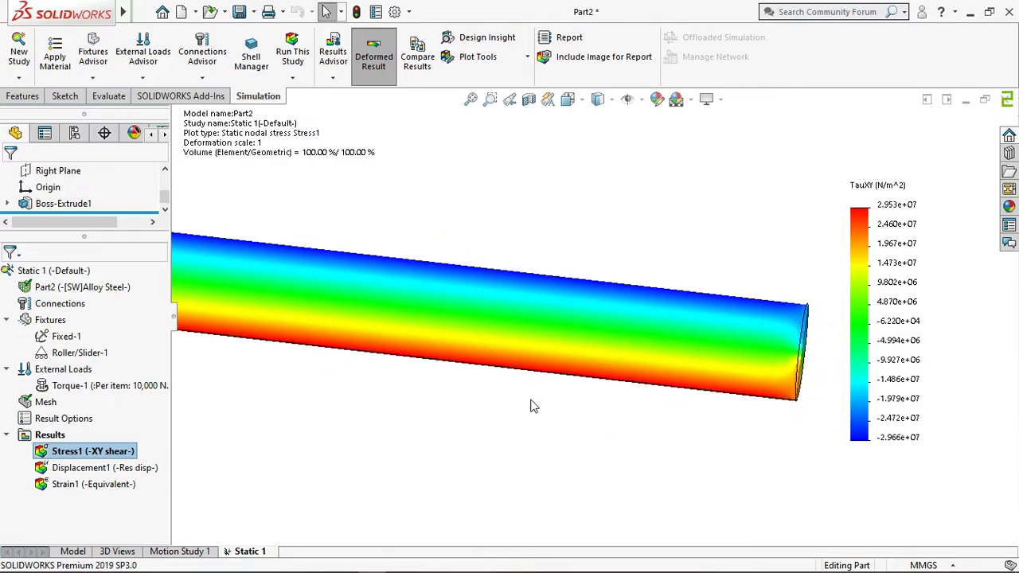
pyautogui.scroll(1, 517, 374)
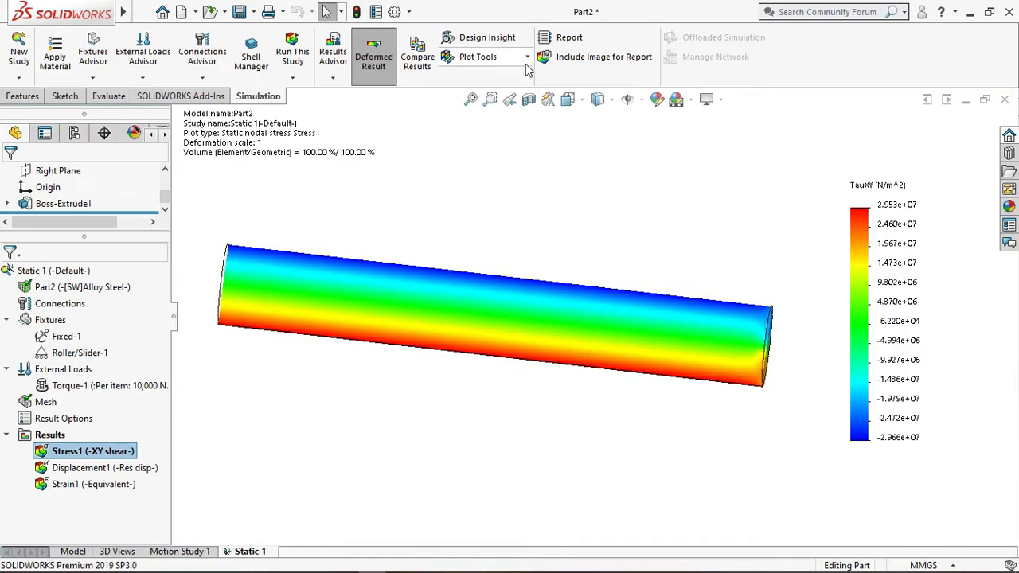
# Probe the cut face near mid-length at Z about -53 and -26 mm, and place both callouts above the shaft.
pyautogui.click(527, 57)
pyautogui.click(525, 132)
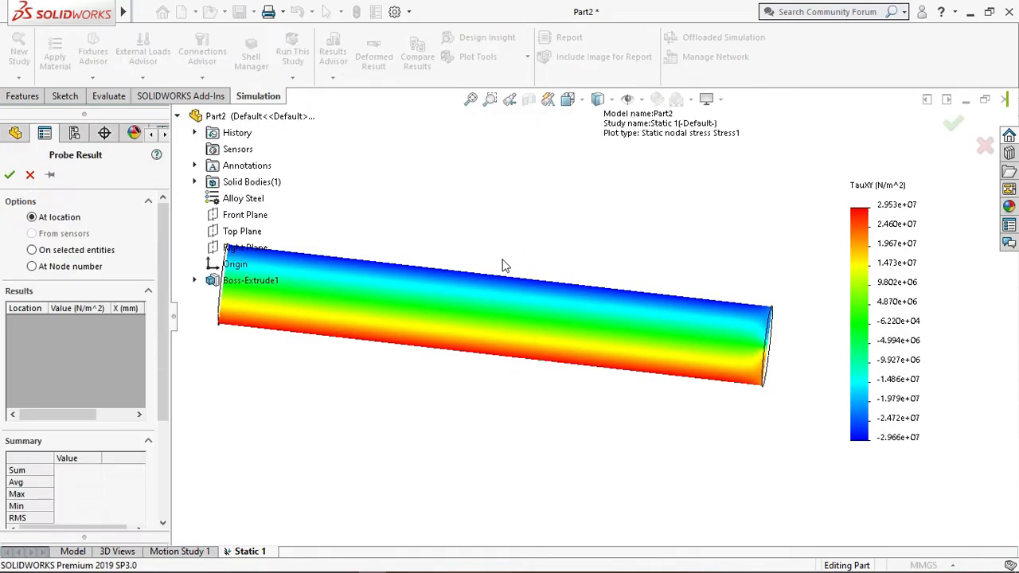
pyautogui.click(444, 274)
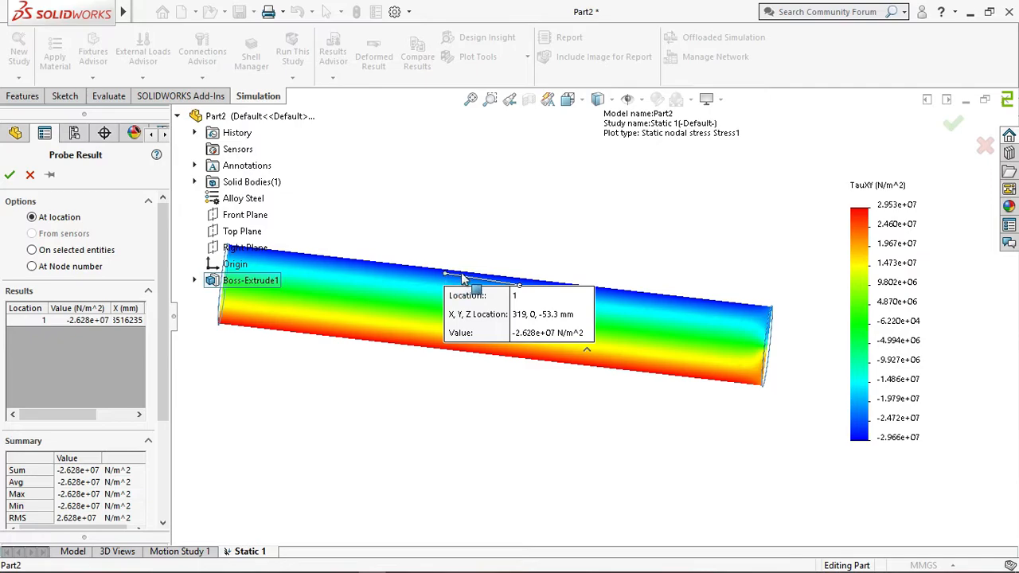
pyautogui.moveTo(491, 302); pyautogui.dragTo(556, 137)
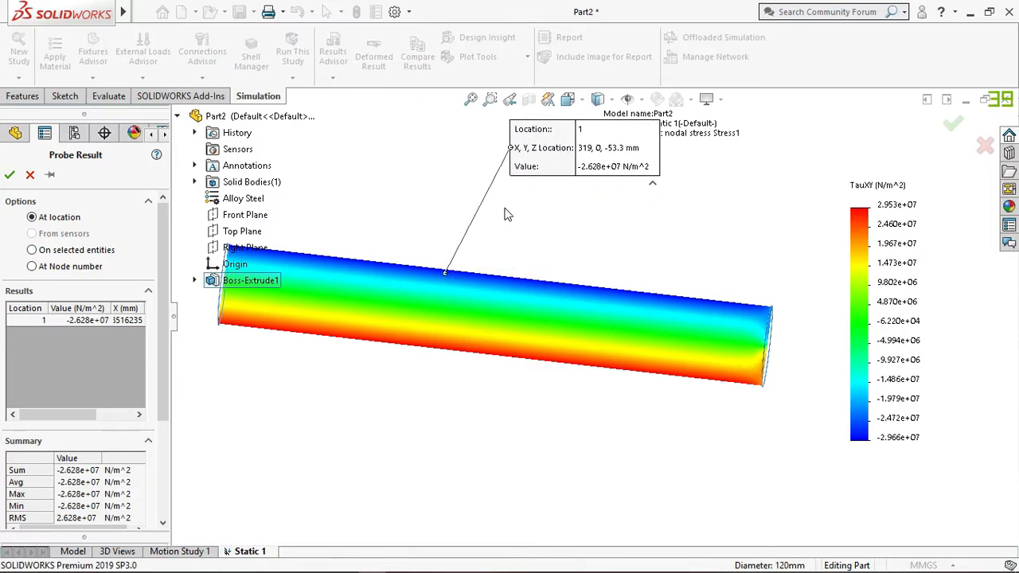
pyautogui.click(443, 292)
pyautogui.moveTo(470, 319); pyautogui.dragTo(744, 184)
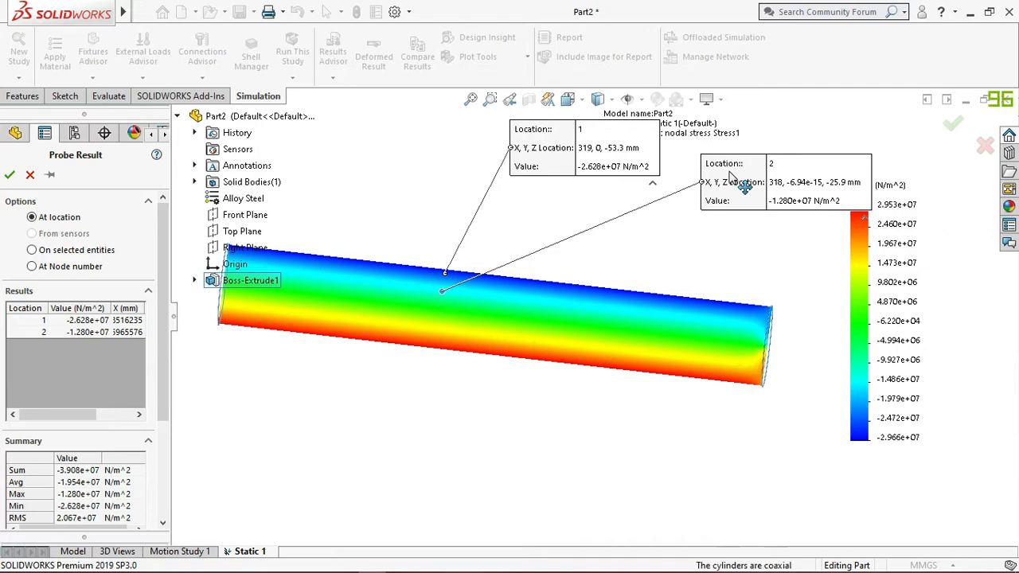
# Probe three more locations across the cut face at Z about -5, 30 and 57 mm, moving each callout clear of its point.
pyautogui.click(441, 305)
pyautogui.moveTo(471, 334); pyautogui.dragTo(738, 245)
pyautogui.click(438, 328)
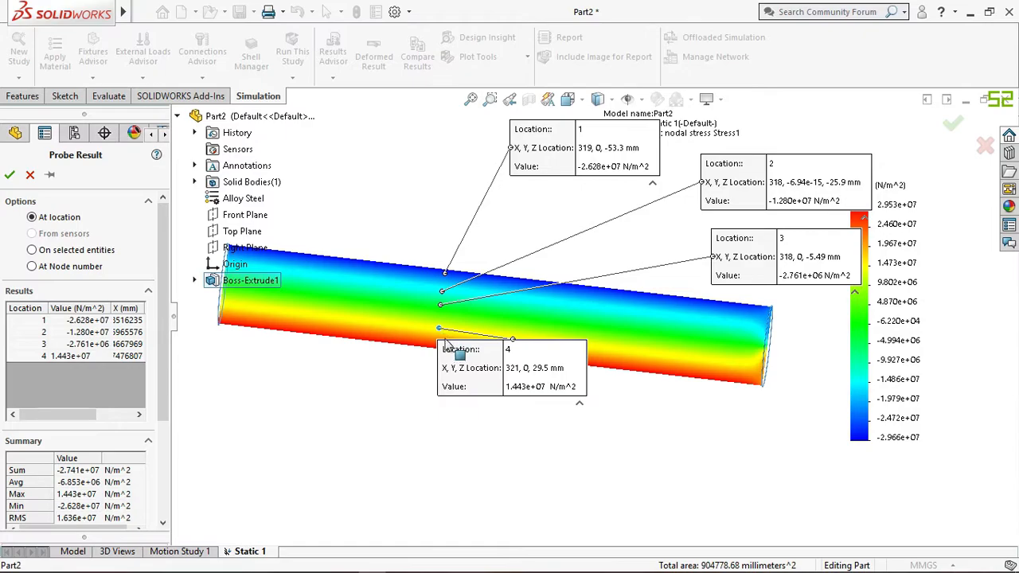
pyautogui.moveTo(458, 366); pyautogui.dragTo(716, 334)
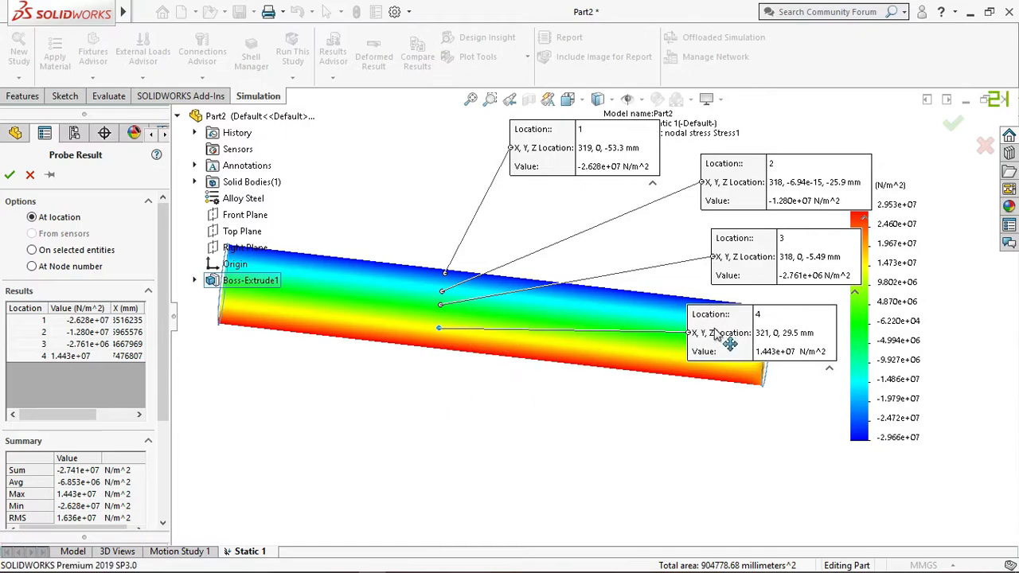
pyautogui.click(437, 346)
pyautogui.moveTo(455, 382); pyautogui.dragTo(645, 413)
# Plot the probed shear stress values against location as a graph, examine the curve, and close the graph.
pyautogui.moveTo(165, 325); pyautogui.dragTo(160, 434)
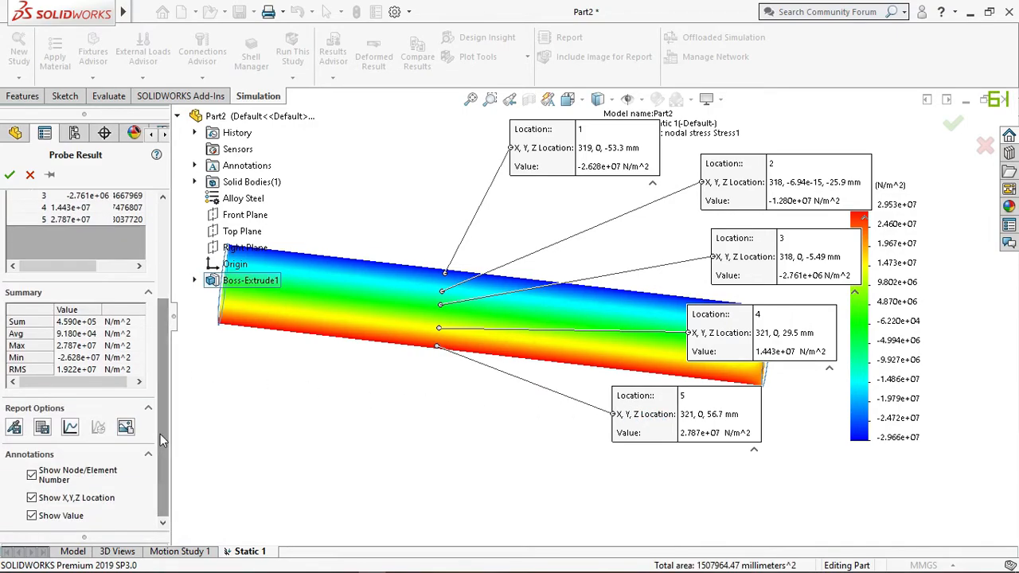
pyautogui.click(71, 428)
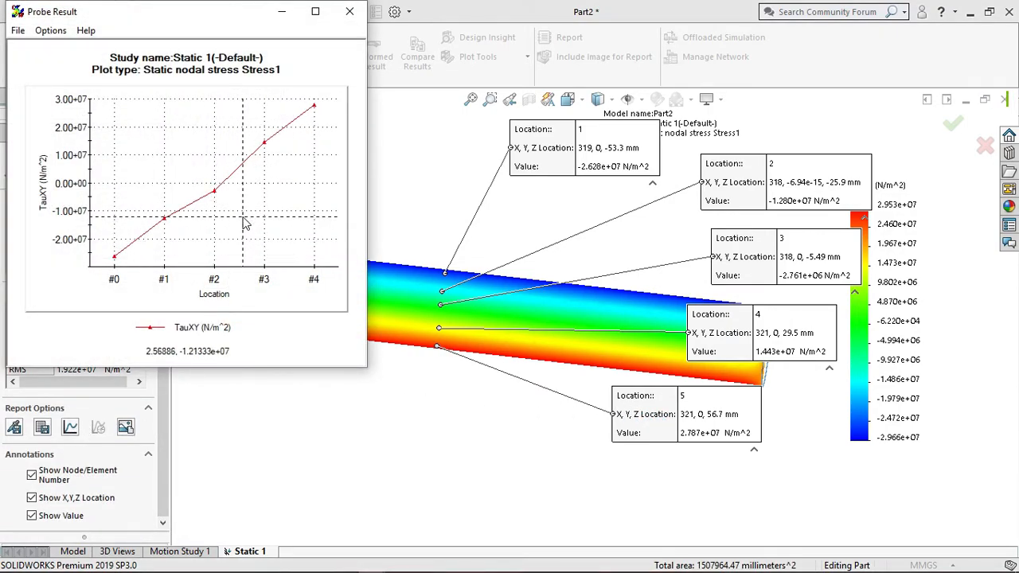
pyautogui.click(349, 12)
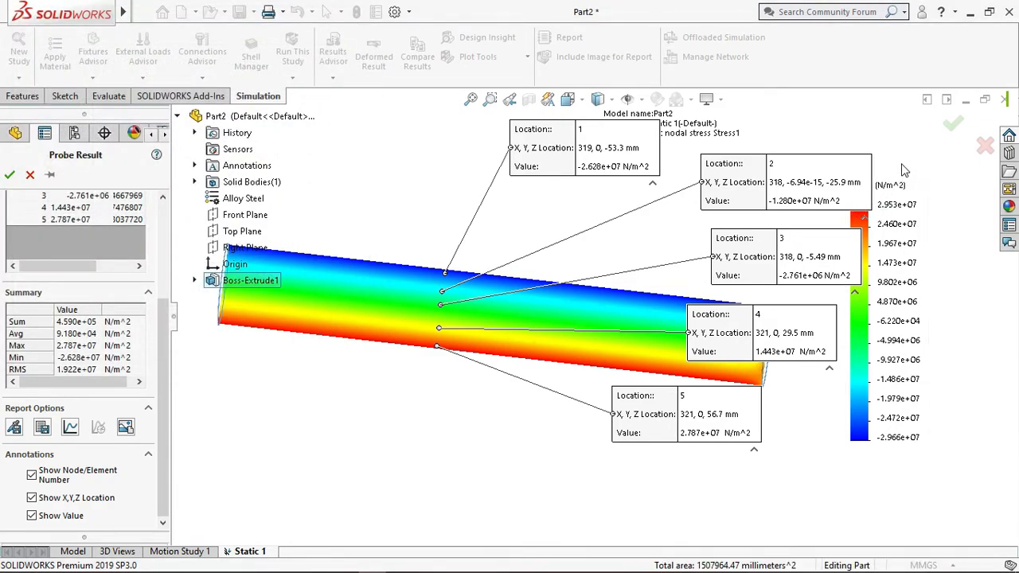
# Close the probe results and animate the XY shear stress plot of the sectioned shaft, with the model's feature tree collapsed.
pyautogui.click(952, 126)
pyautogui.moveTo(618, 450); pyautogui.dragTo(564, 372, button='middle')
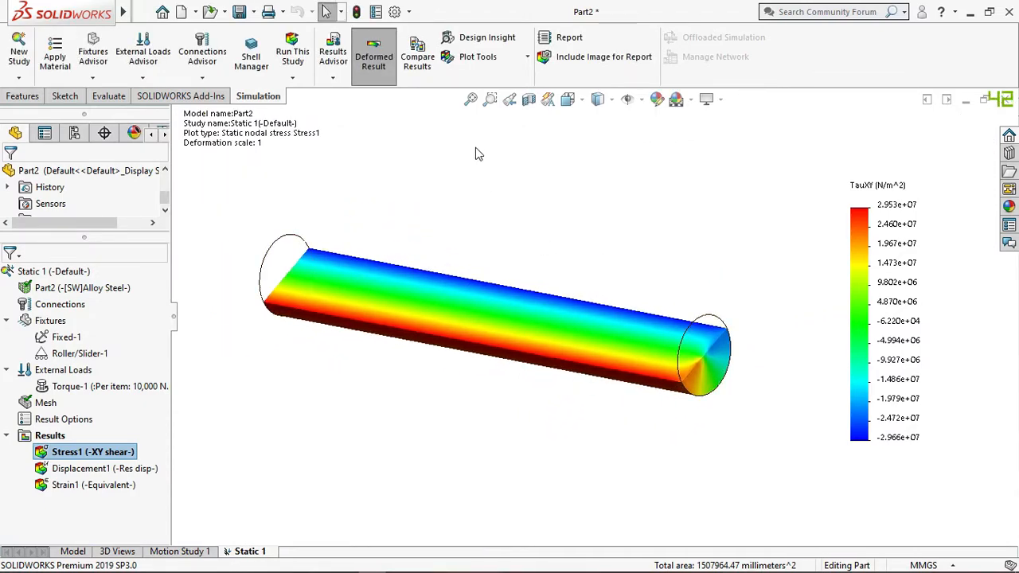
pyautogui.click(522, 58)
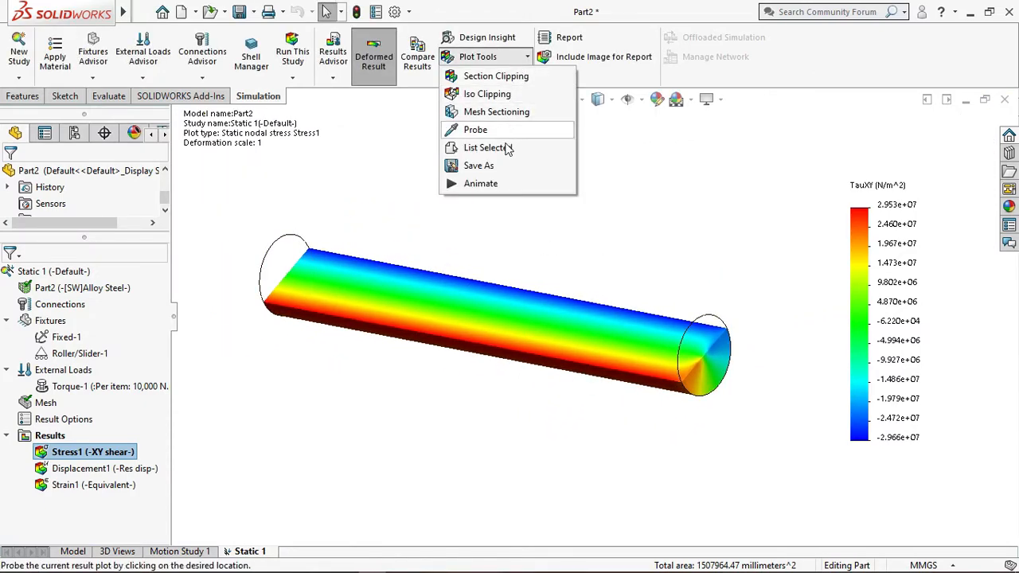
pyautogui.click(499, 187)
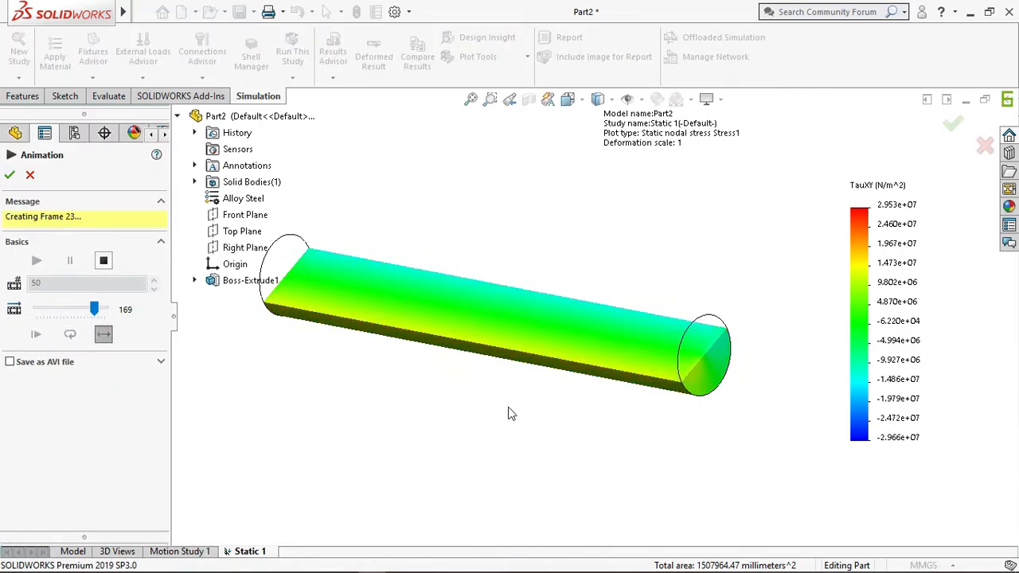
pyautogui.click(178, 116)
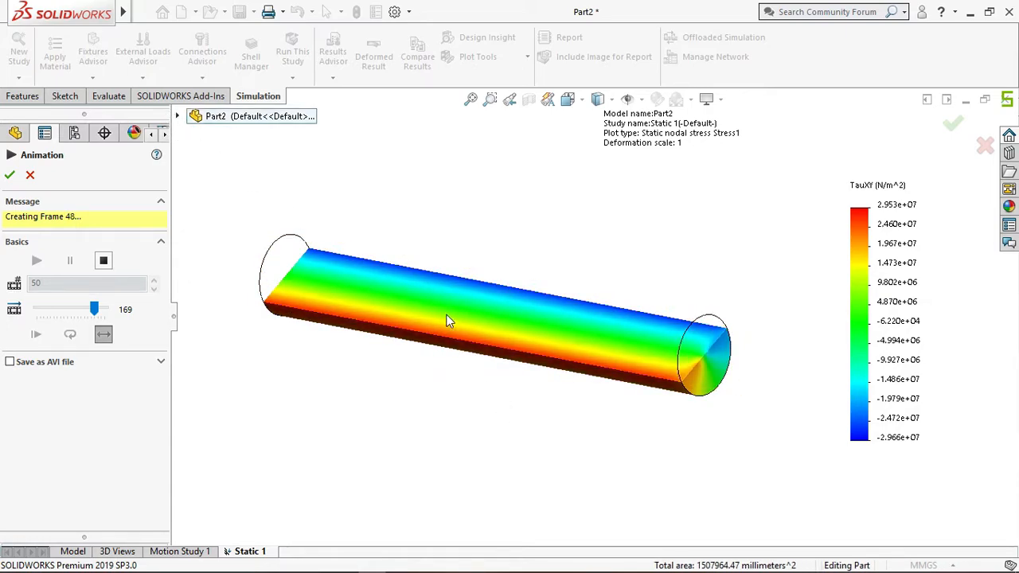
# Examine the animated shear stress up close along the cut face and at the shaft's free end, and end the animation.
pyautogui.scroll(-3, 668, 379)
pyautogui.moveTo(647, 336); pyautogui.dragTo(606, 336, button='middle')
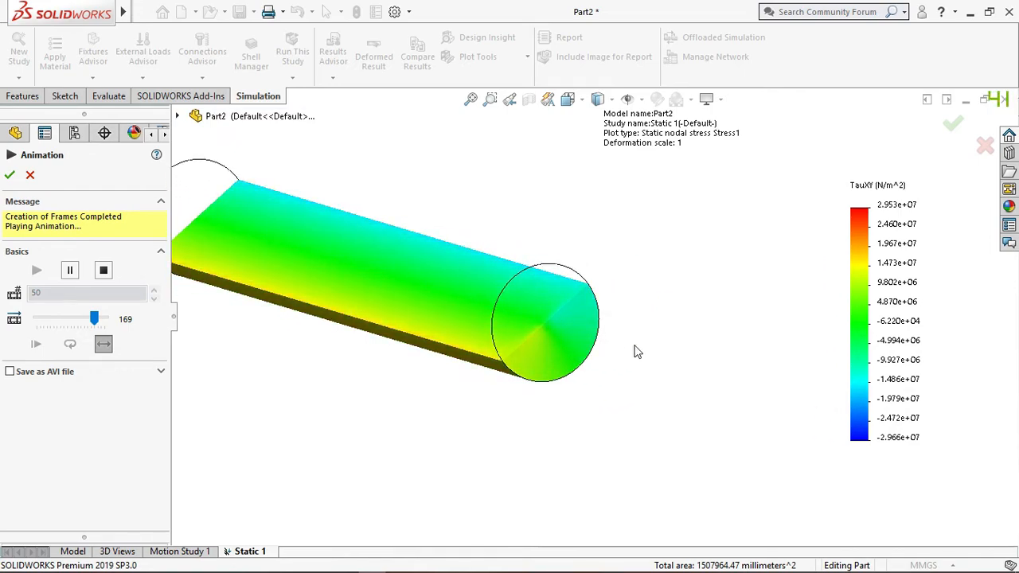
pyautogui.scroll(3, 627, 344)
pyautogui.scroll(-3, 414, 233)
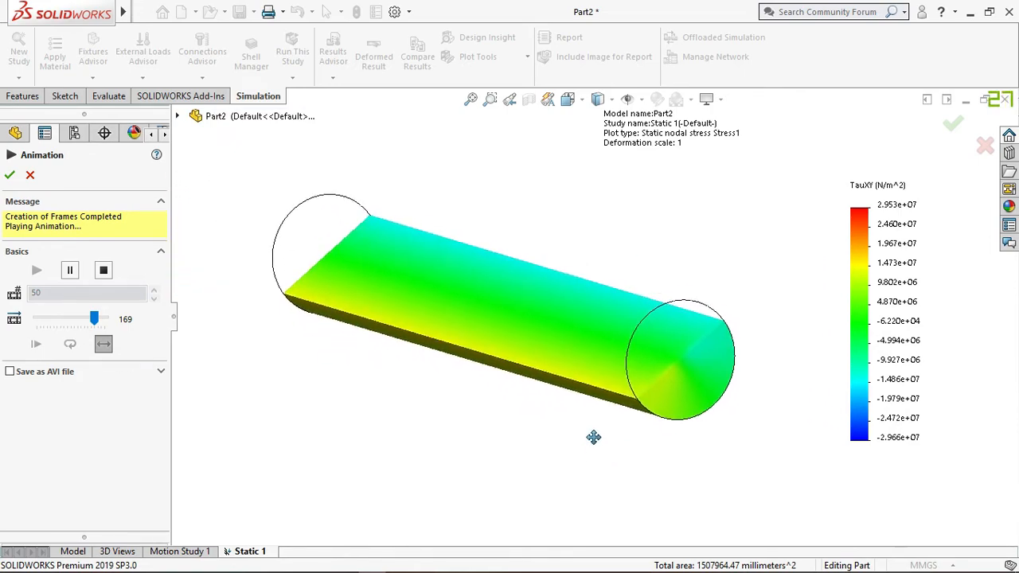
pyautogui.scroll(-3, 595, 422)
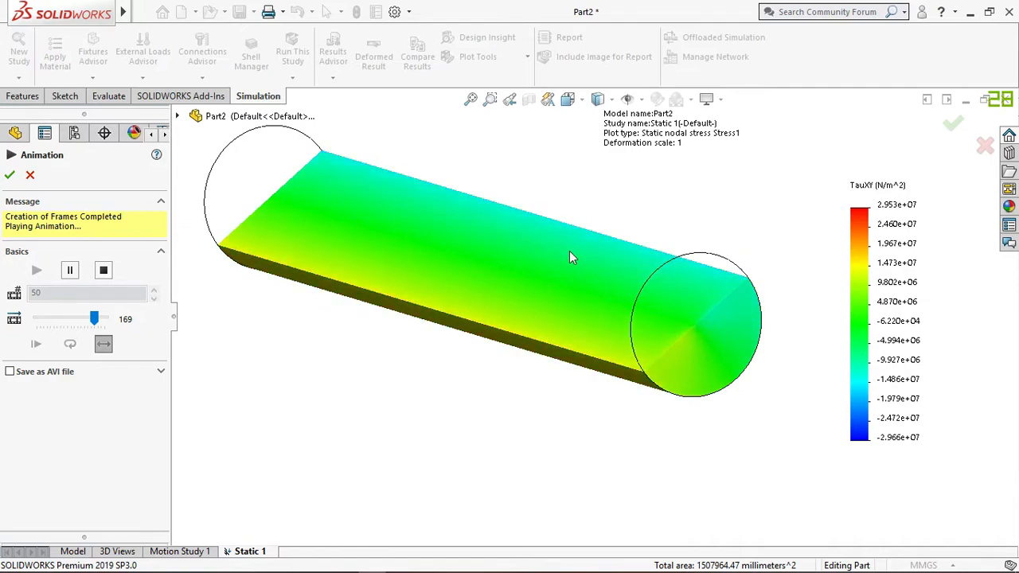
pyautogui.keyDown('ctrl'); pyautogui.moveTo(531, 171); pyautogui.dragTo(539, 180, button='middle'); pyautogui.keyUp('ctrl')
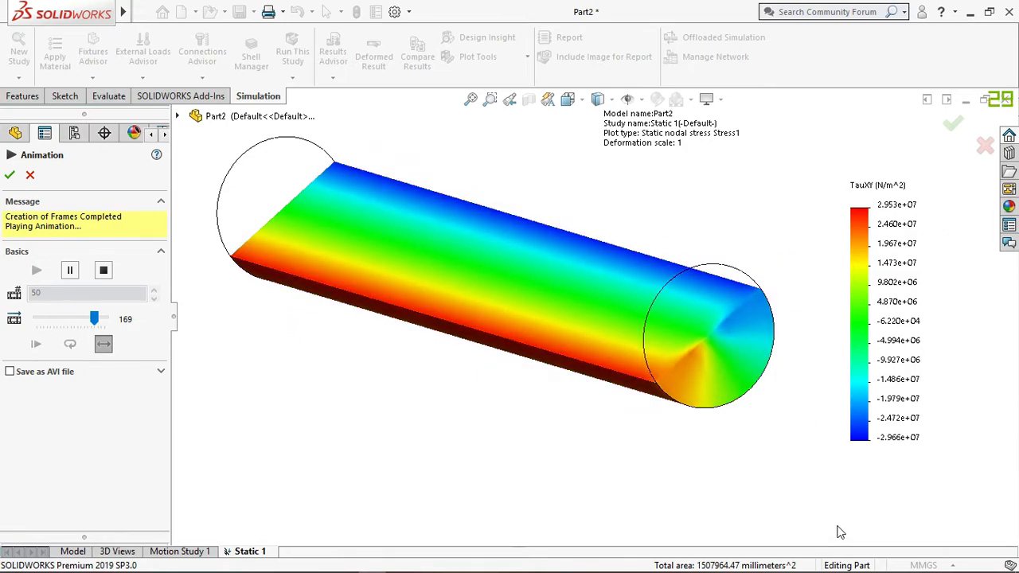
pyautogui.click(10, 175)
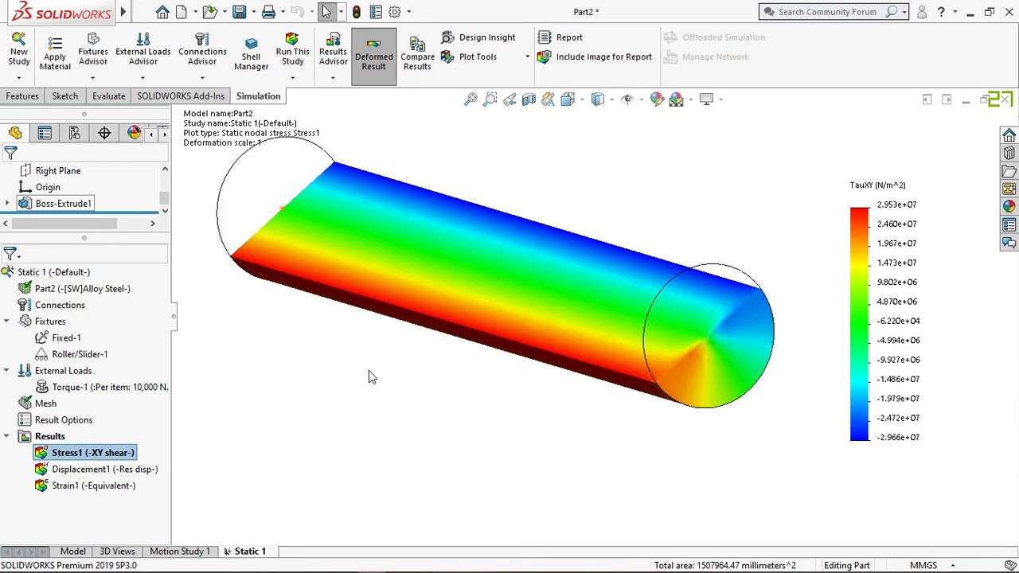